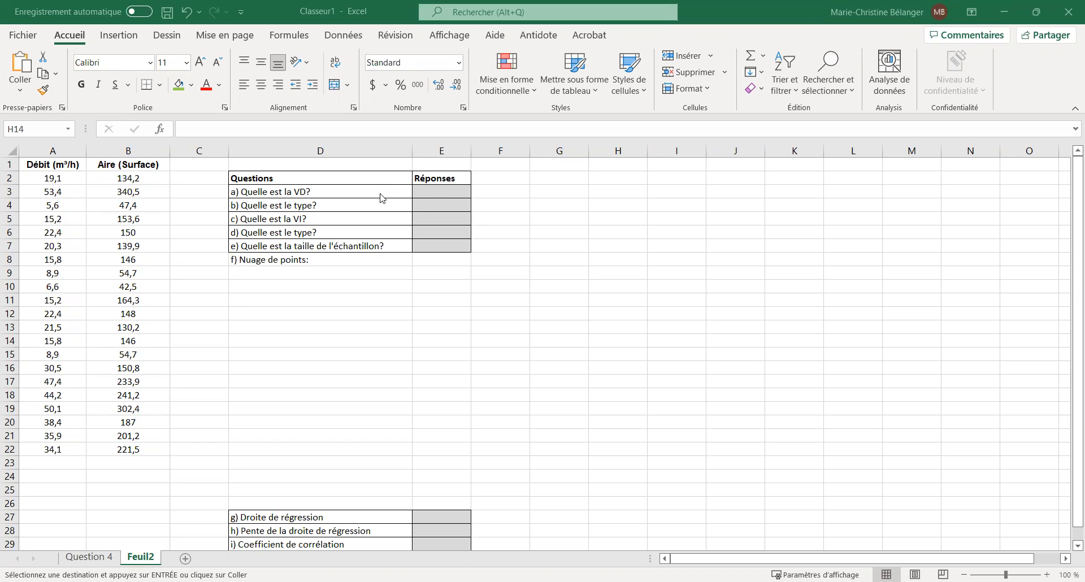
- Answer question a (VD) with "Débit" in E3 and question c (VI) with "Aire" in E5
left_click(437, 195)
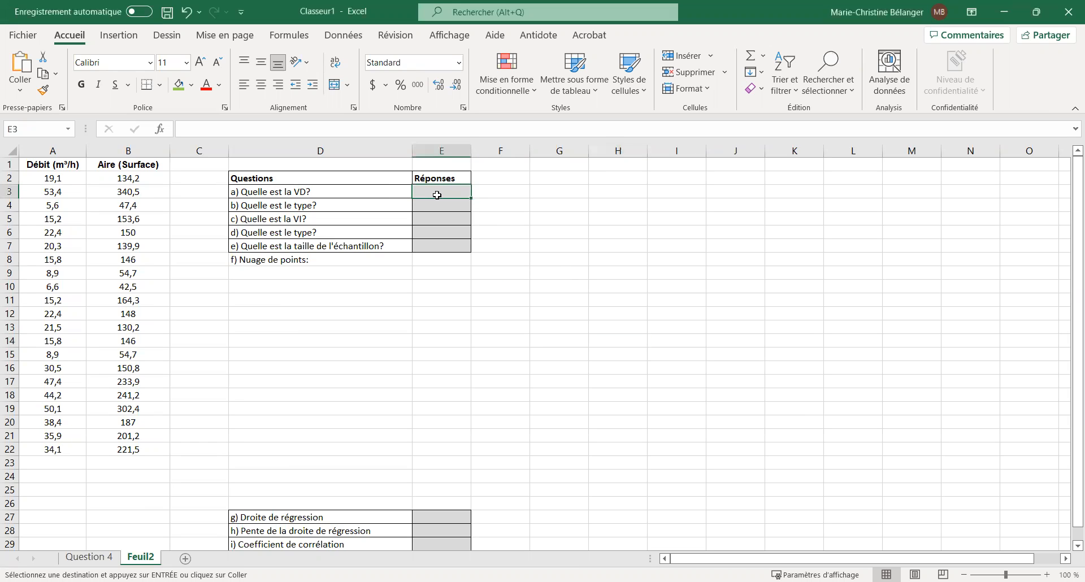
type("Débit")
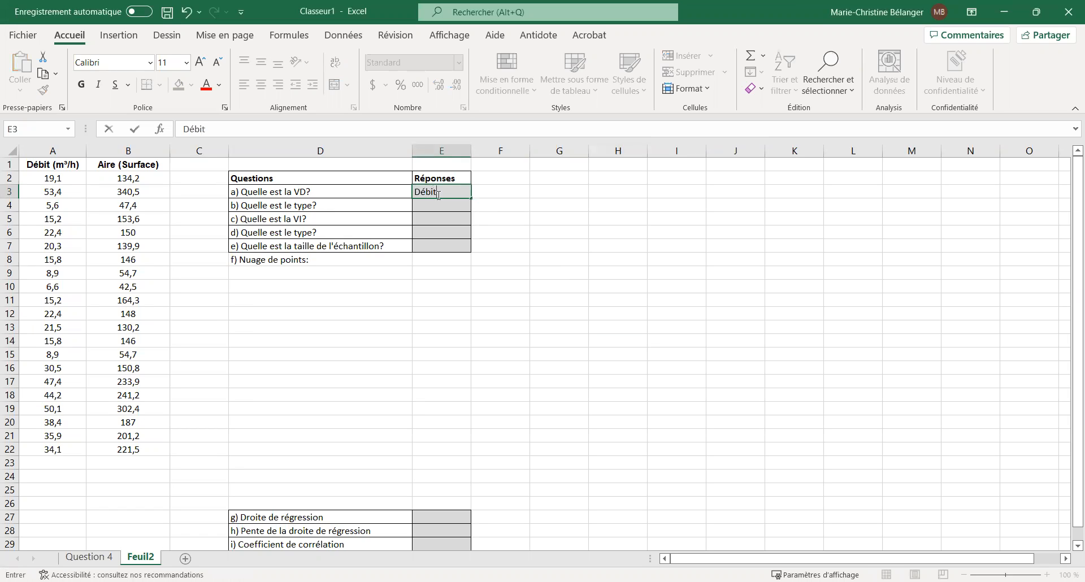
left_click(446, 217)
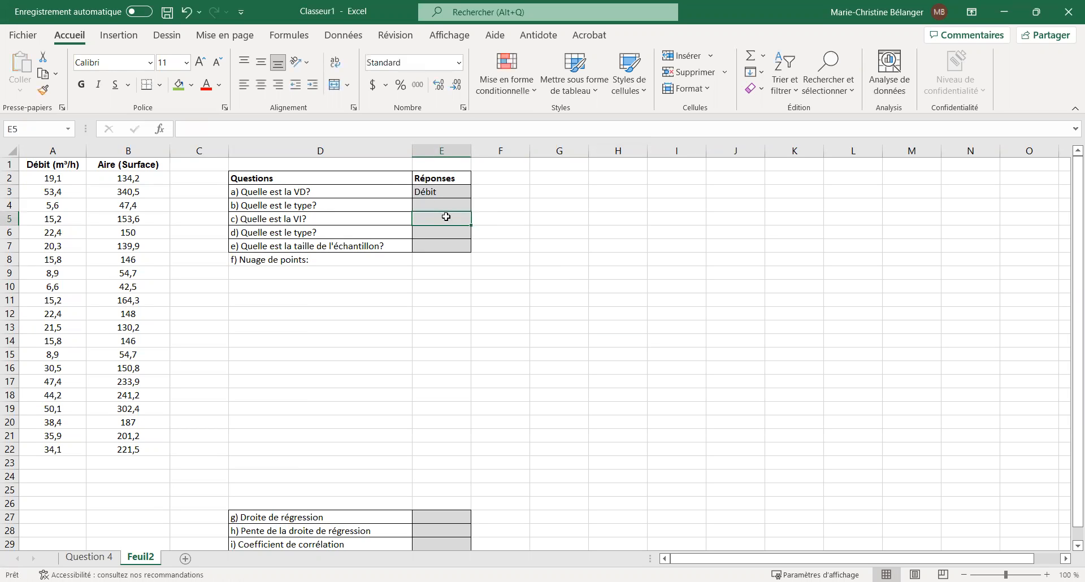
type("Aire")
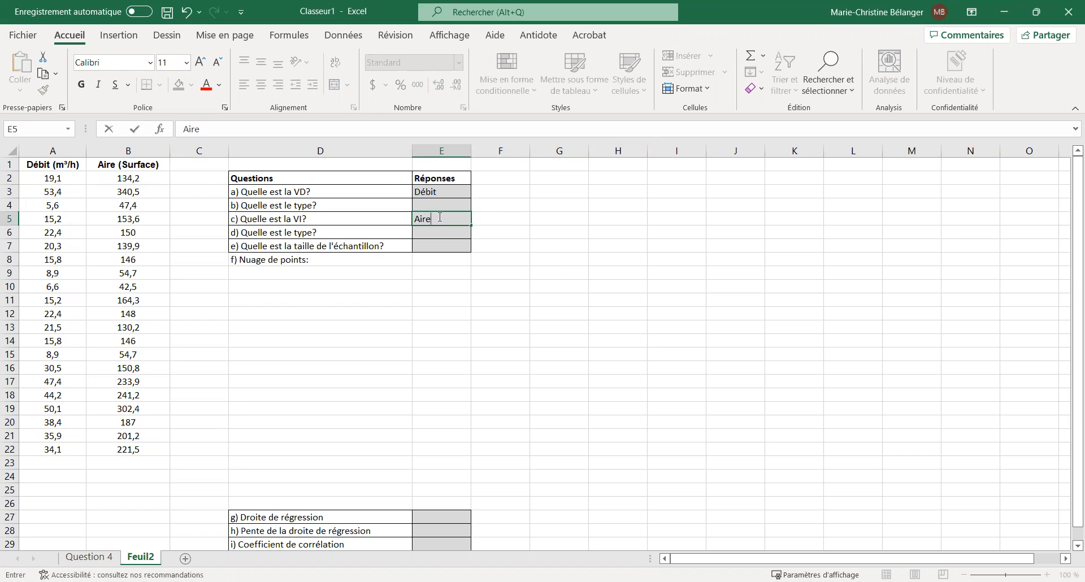
left_click(509, 222)
- Label the Débit answer with "y" in F3 and the Aire answer with "x" in F5
left_click(484, 189)
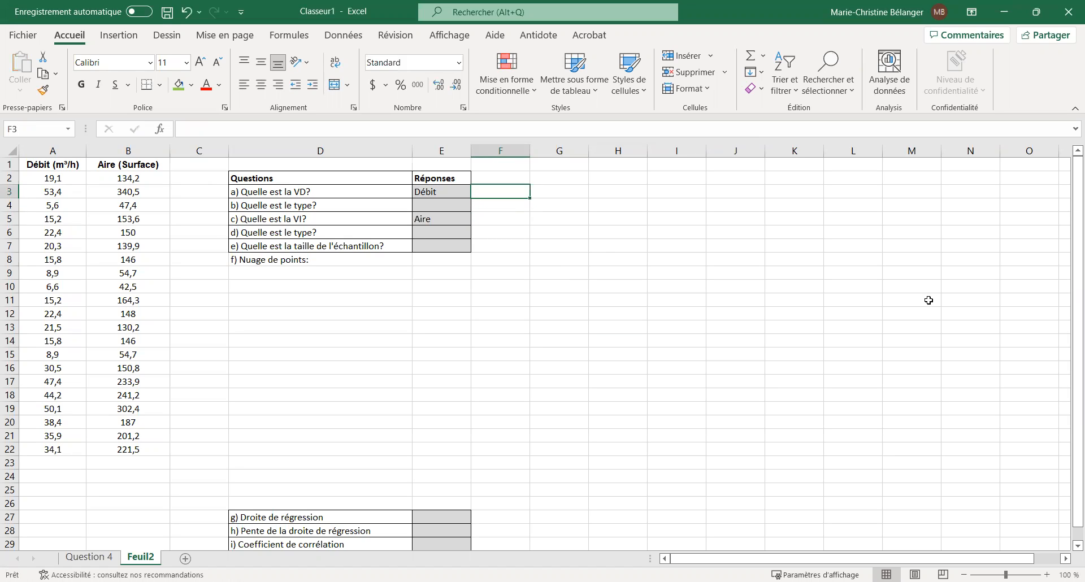
type("y")
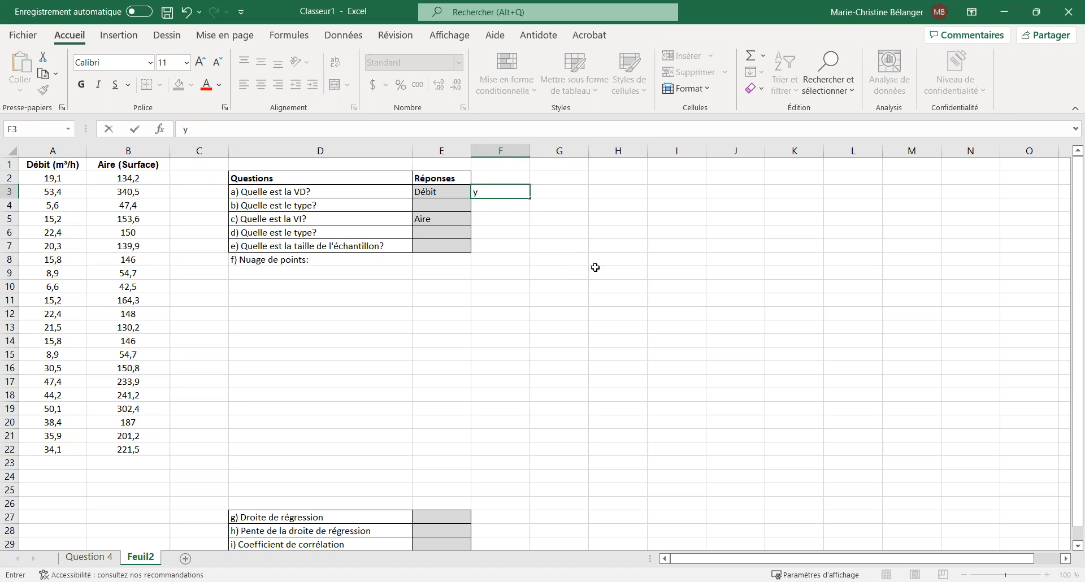
left_click(524, 224)
type("x")
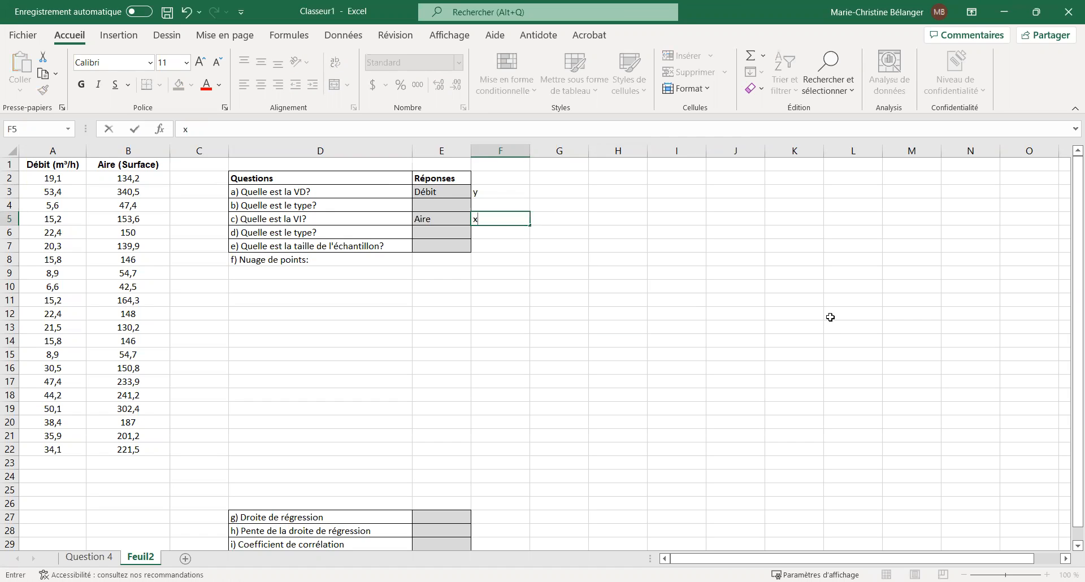
left_click(753, 311)
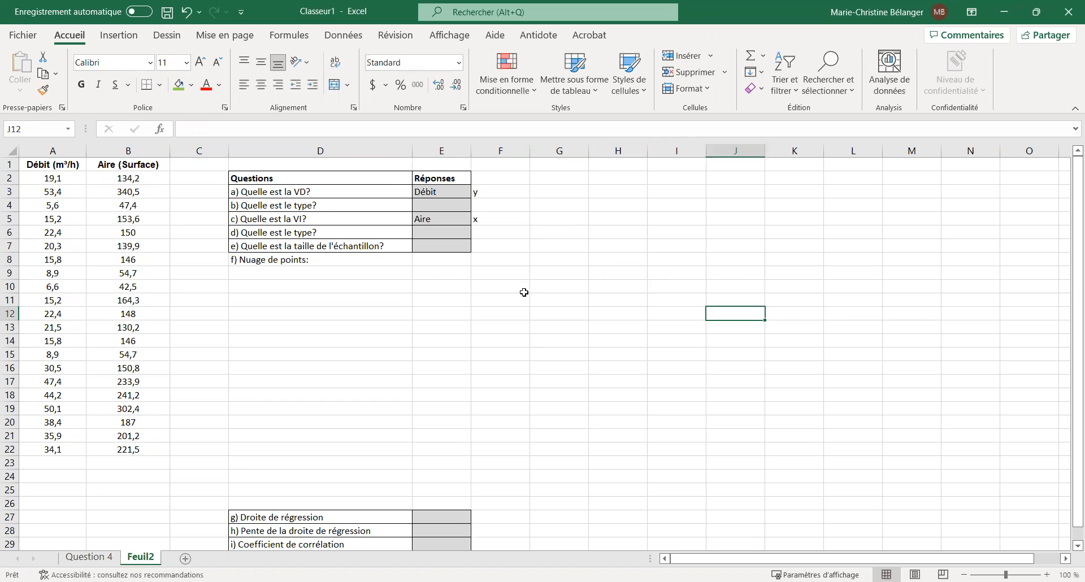
scroll(561, 298, "down", 1)
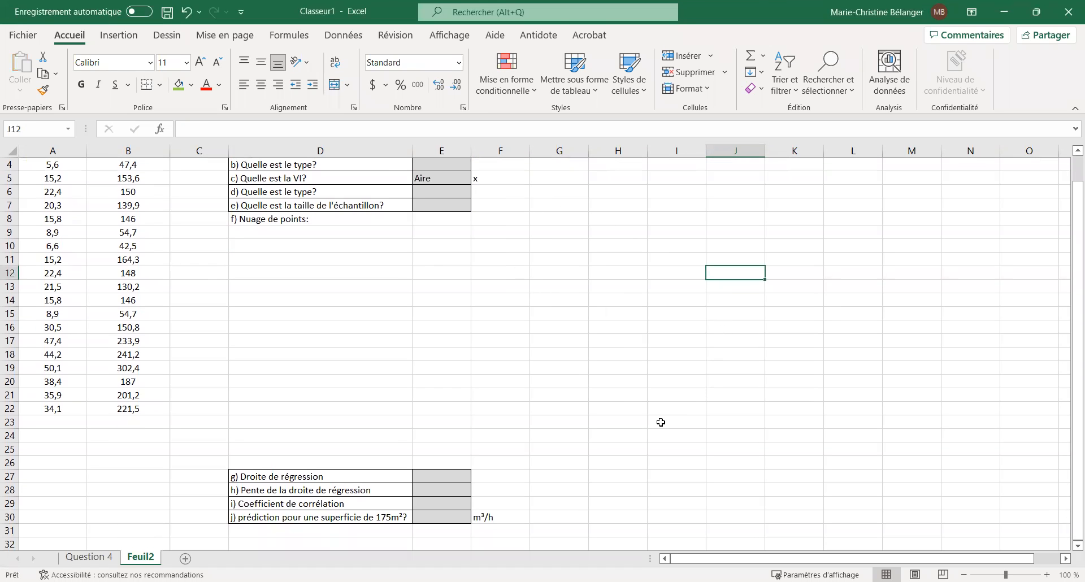
scroll(661, 422, "up", 1)
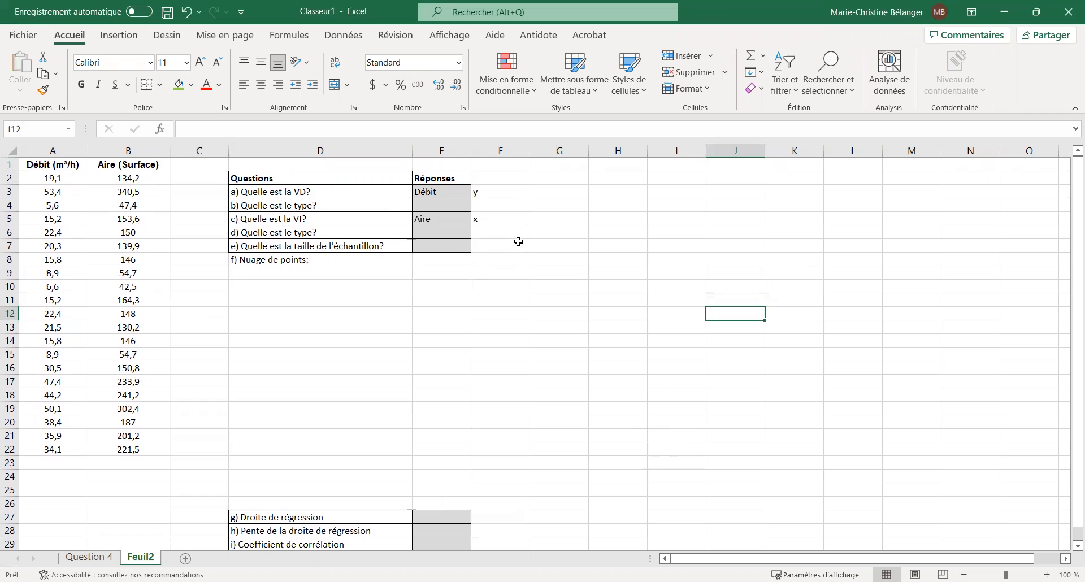
left_click(495, 221)
left_click(496, 193)
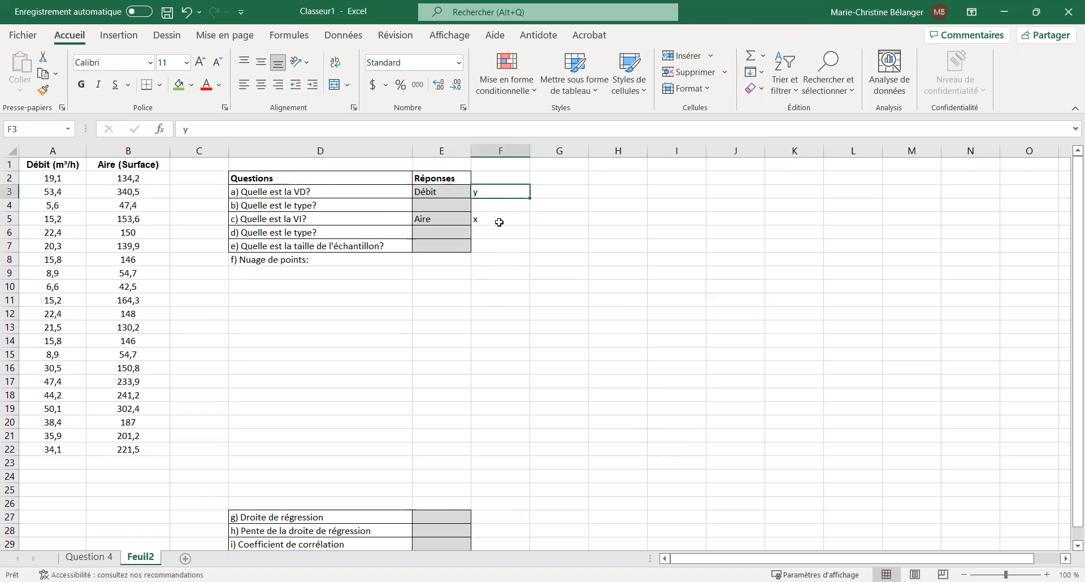
- Answer question b with "Quantitative continue" in E4 and autofit the width of column E
left_click(457, 205)
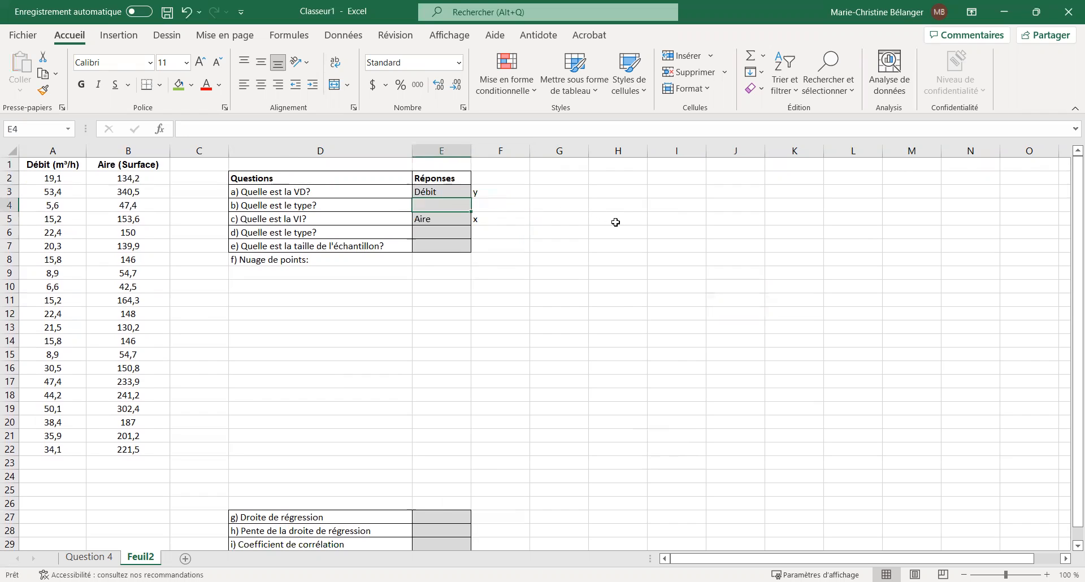
type("Quantiti")
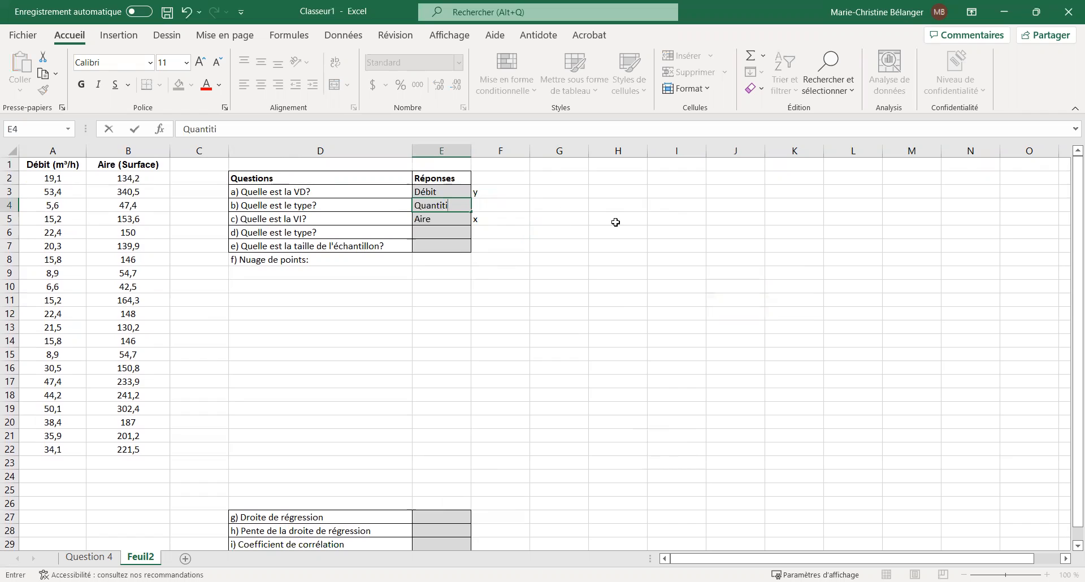
type("ative continue")
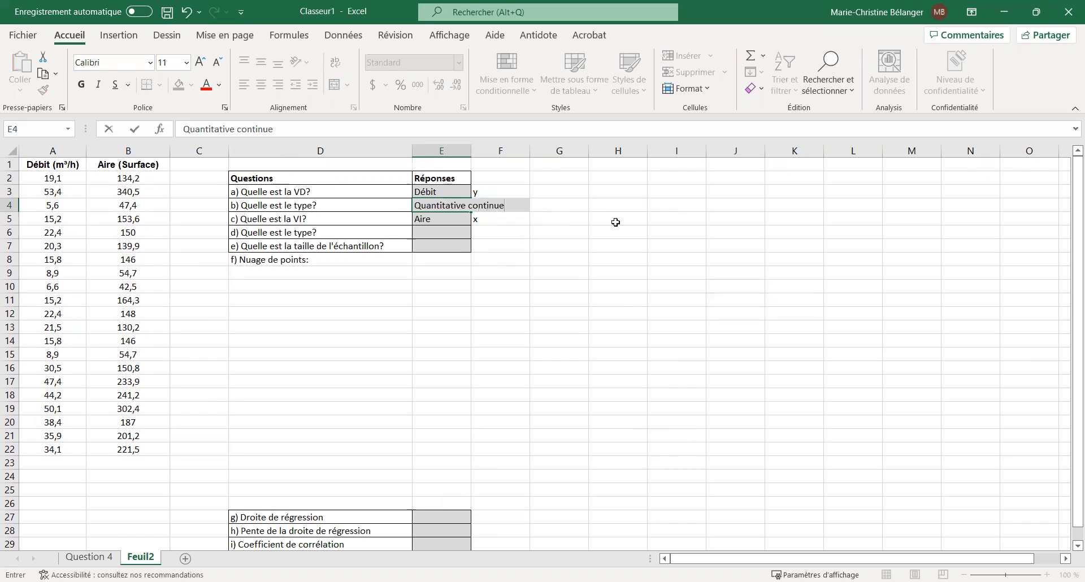
left_click(649, 247)
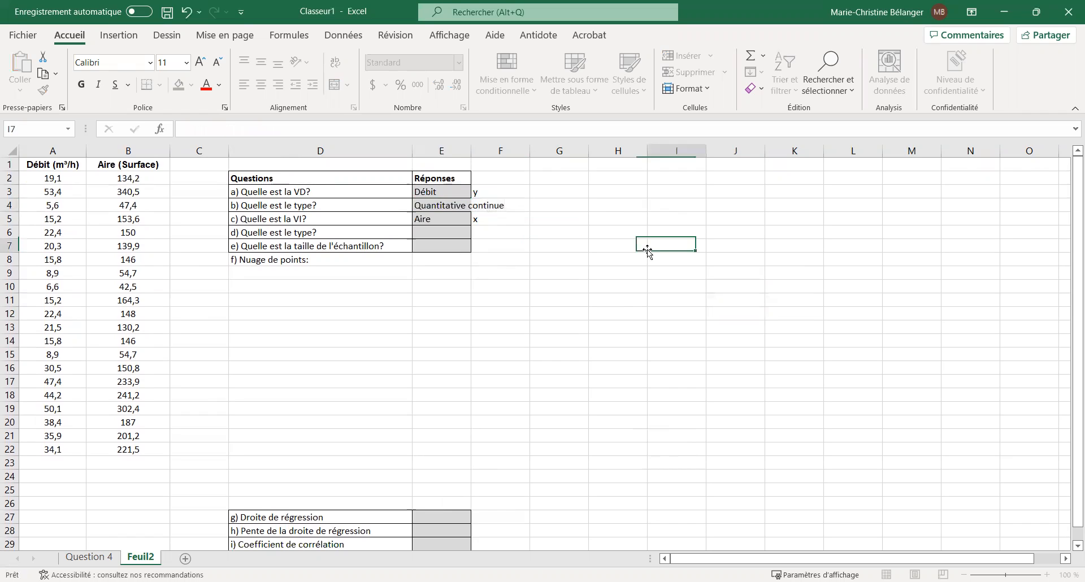
double_click(470, 151)
- Answer question d, the type of the VI, with "Quantitative continue" in E6
left_click(465, 231)
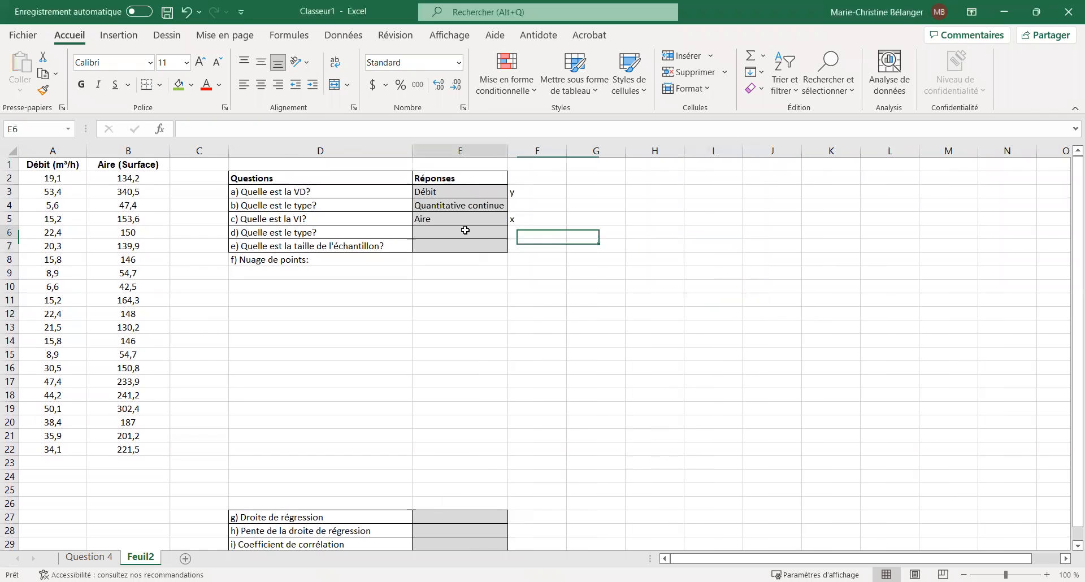
type("Quantitative continue")
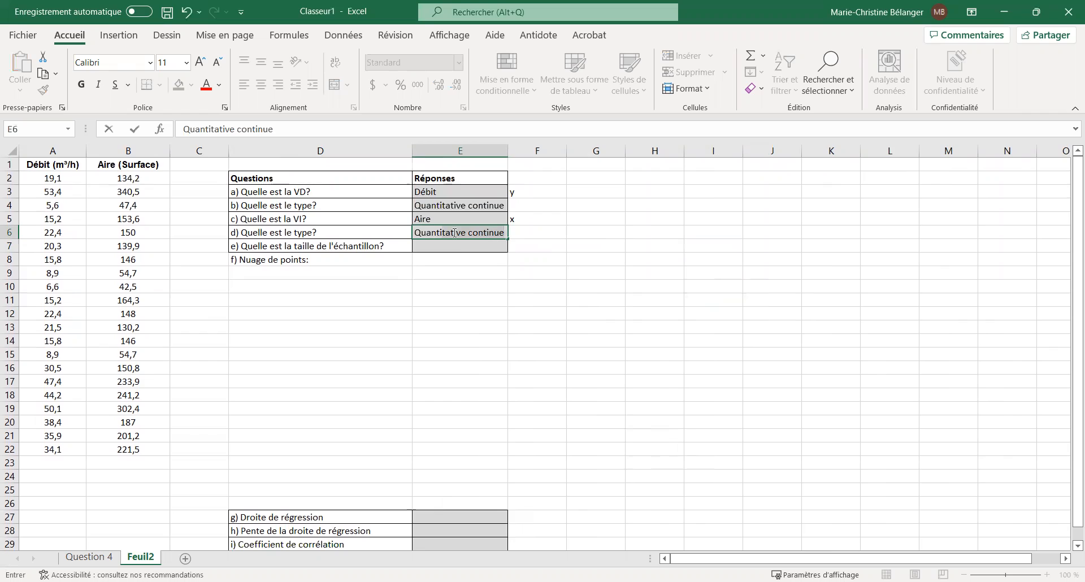
key("Return")
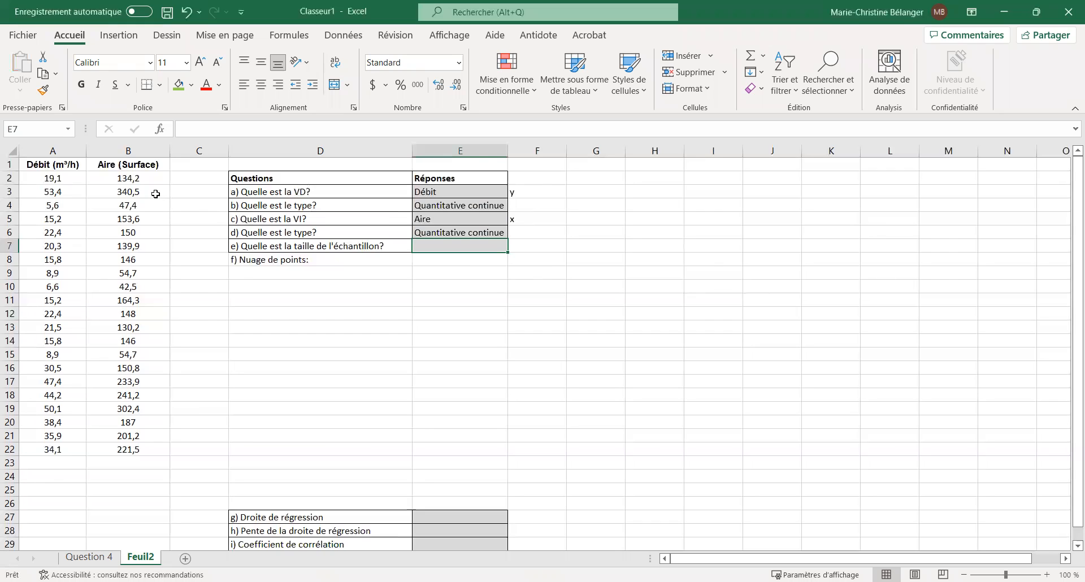
- Count the Débit values in A2:A22 and enter 21 as the sample size in E7
left_click_drag(75, 178, 34, 449)
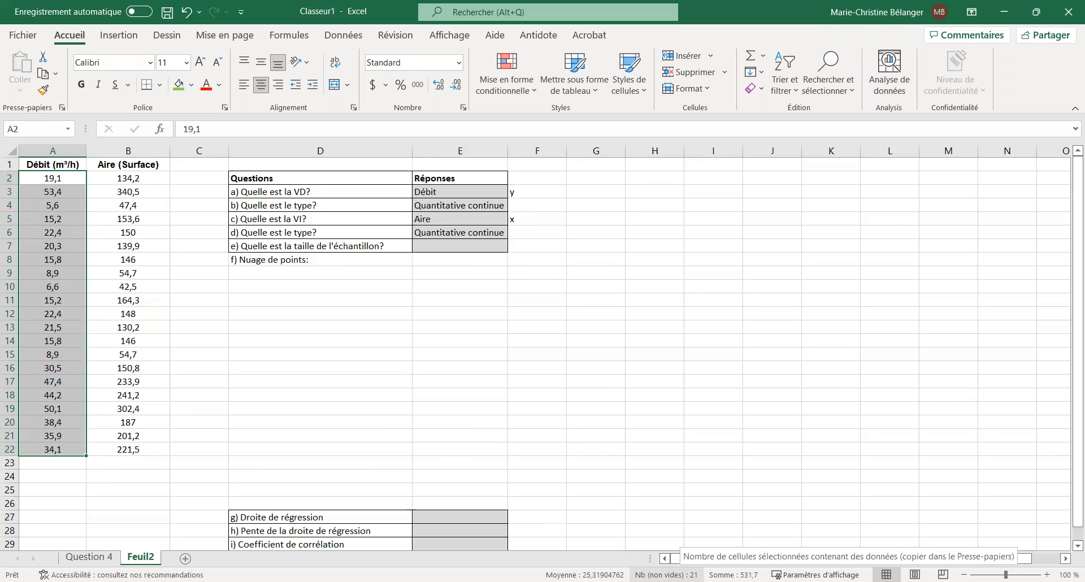
left_click(445, 247)
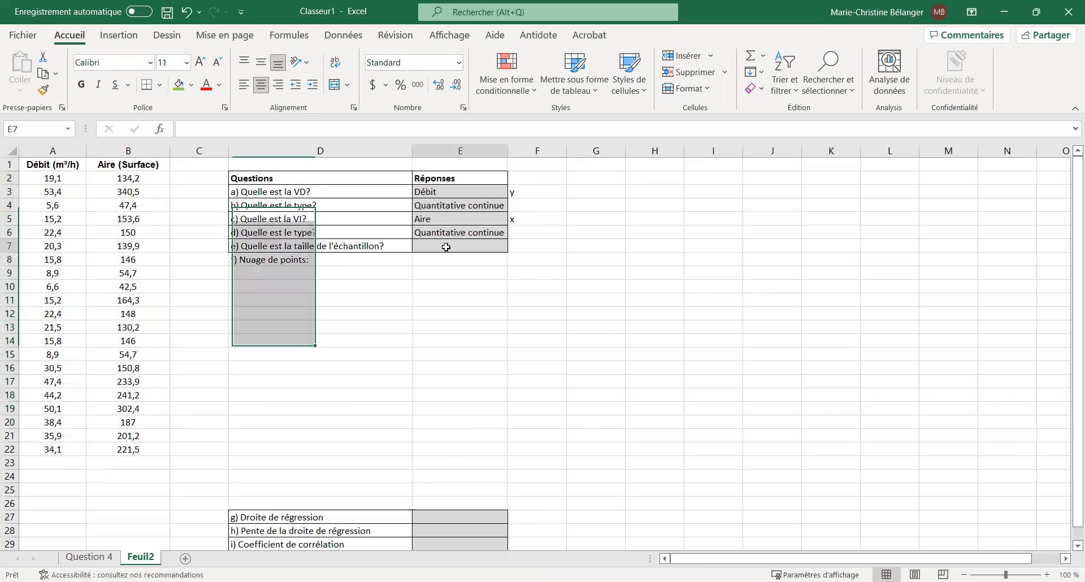
type("21")
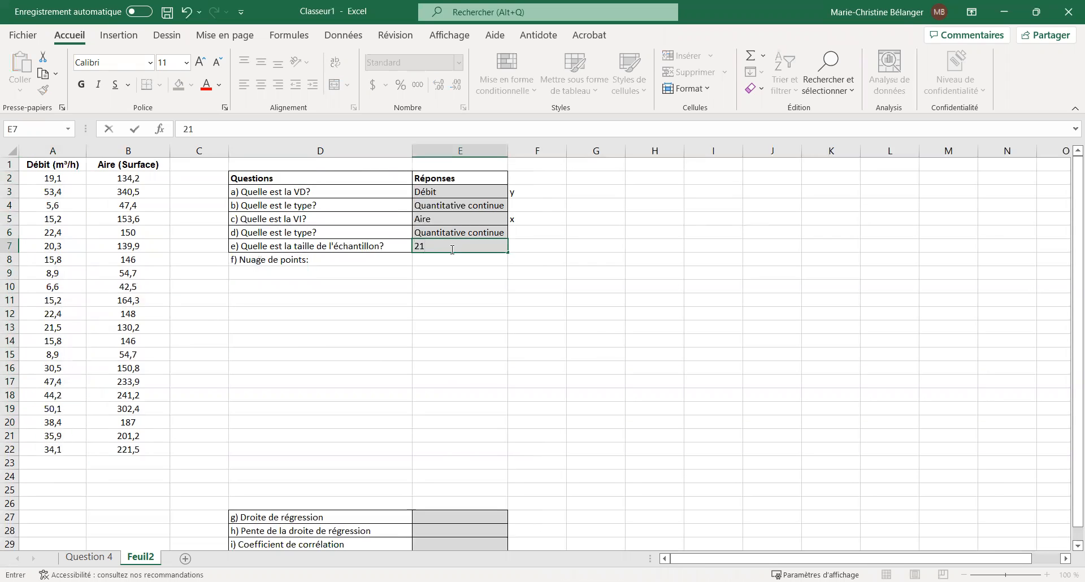
left_click(469, 281)
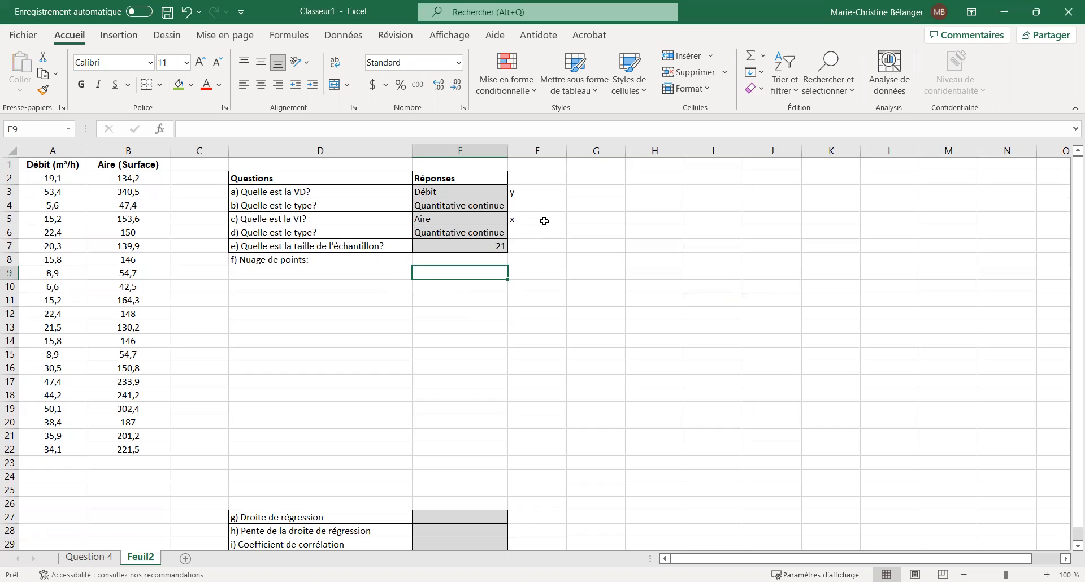
left_click(526, 223)
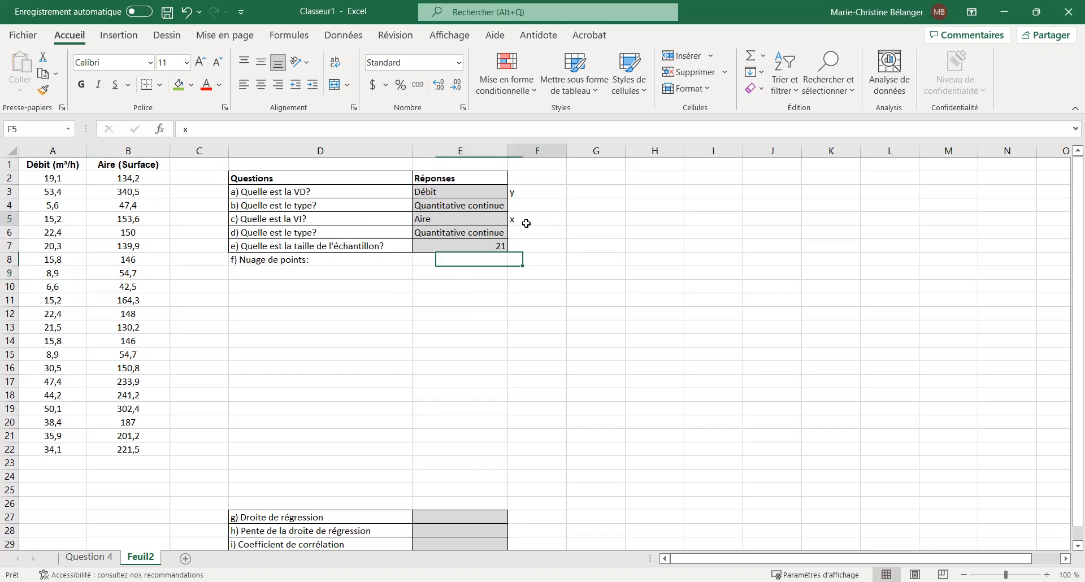
left_click(529, 192)
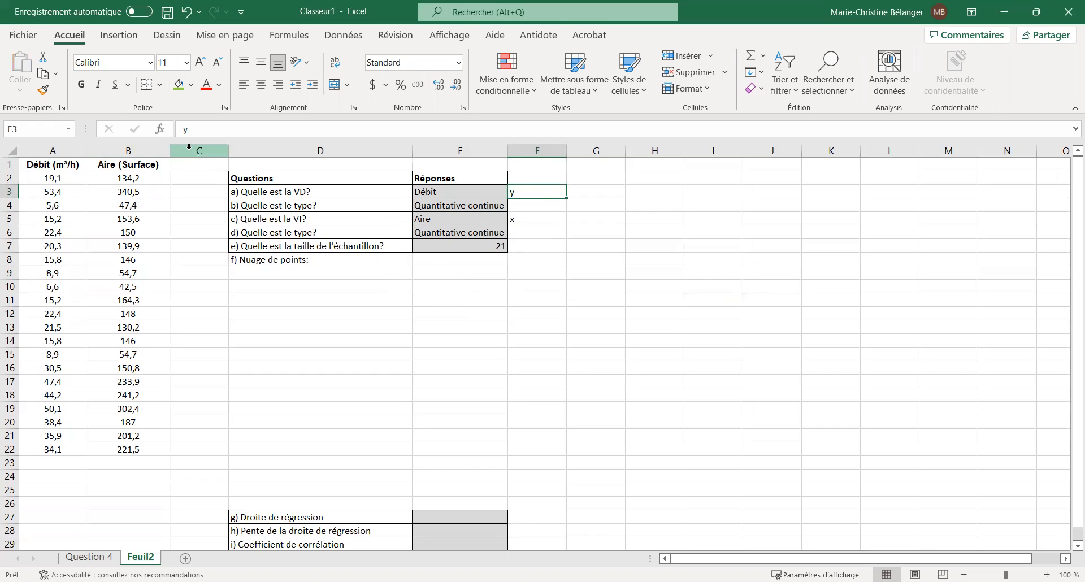
left_click(73, 165)
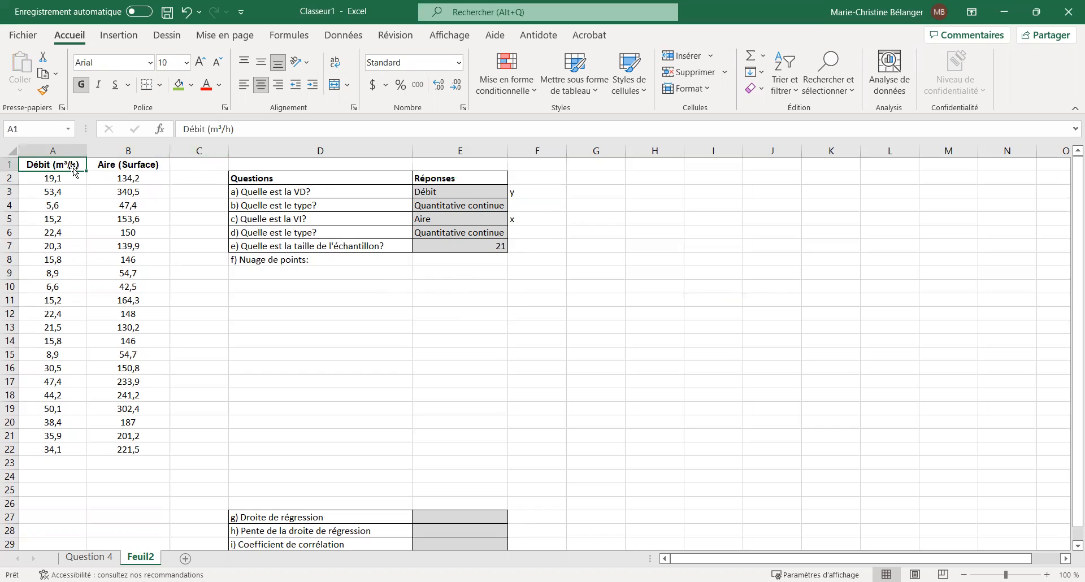
left_click(129, 165)
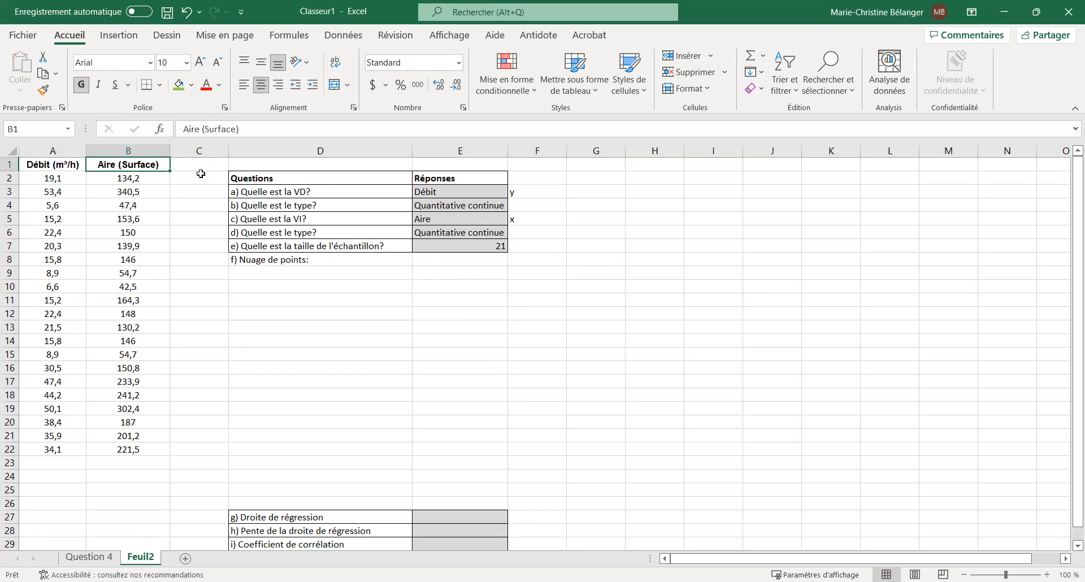
left_click(187, 147)
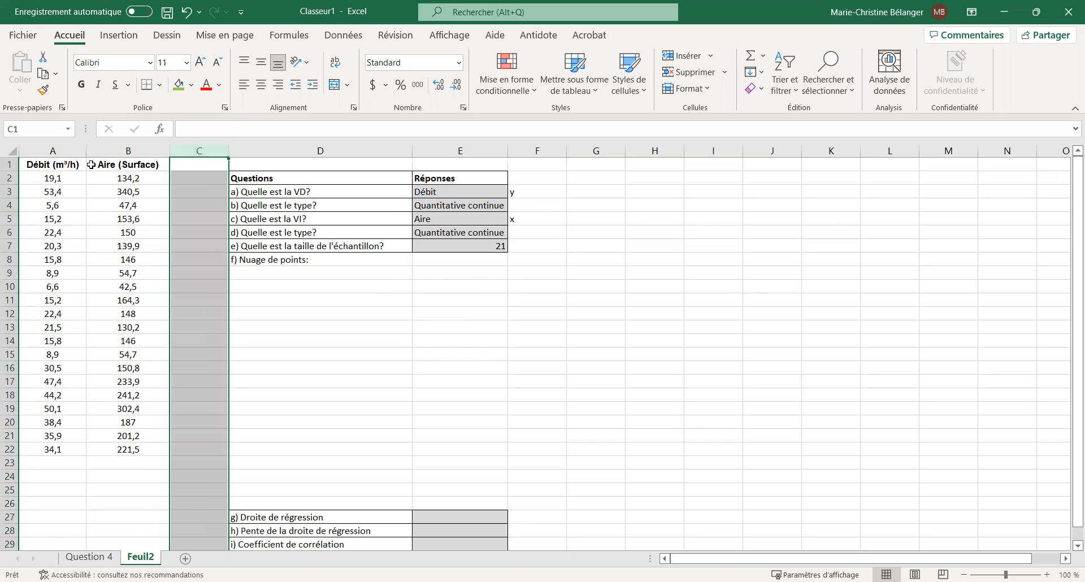
- Copy the Débit column A1:A22, header included, into column C starting at C1
left_click(57, 165)
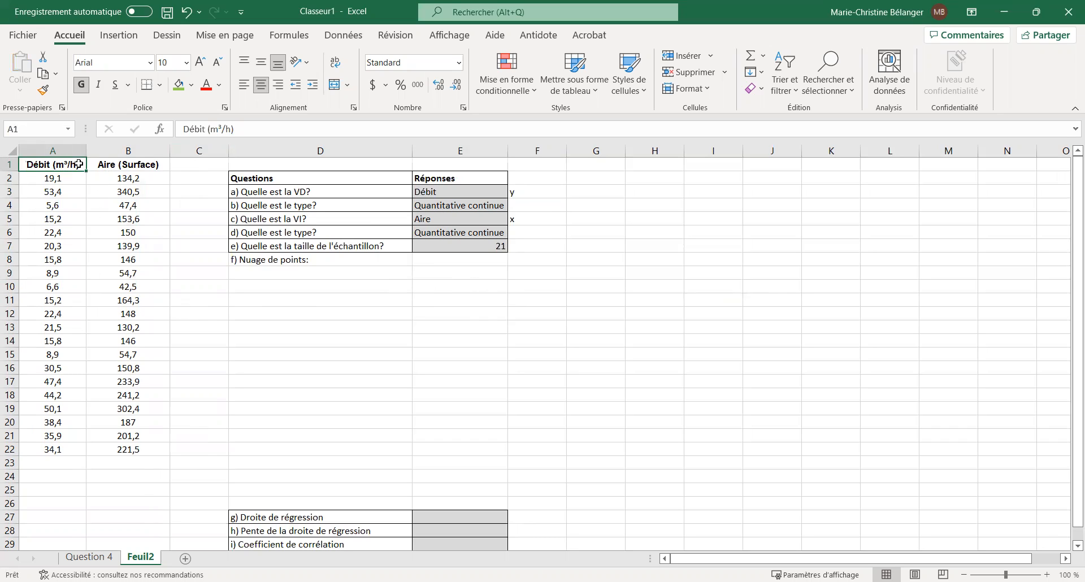
left_click_drag(73, 164, 74, 448)
key("ctrl+c")
left_click(197, 164)
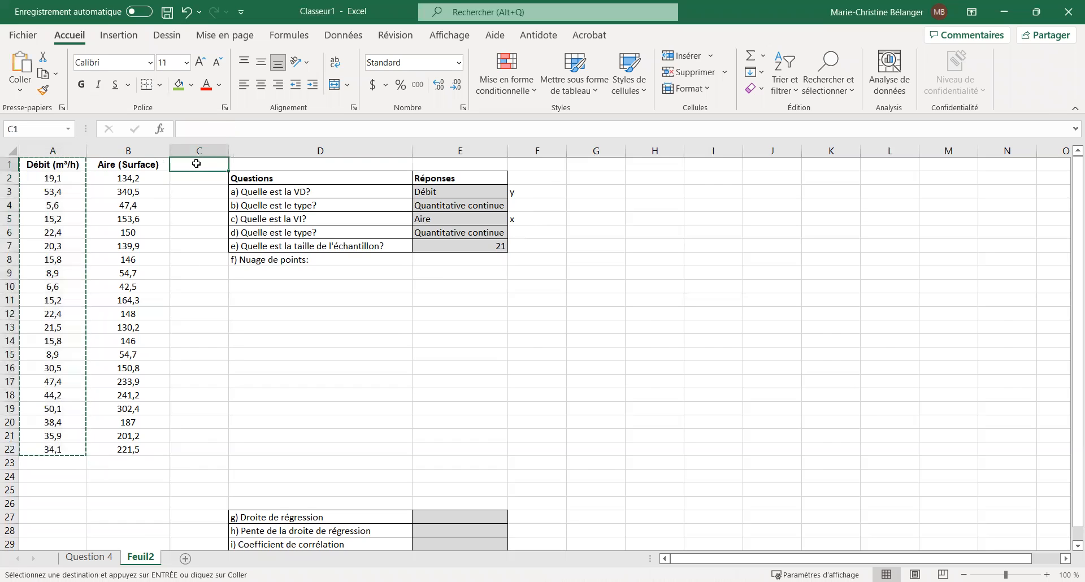
key("ctrl+v")
left_click(197, 274)
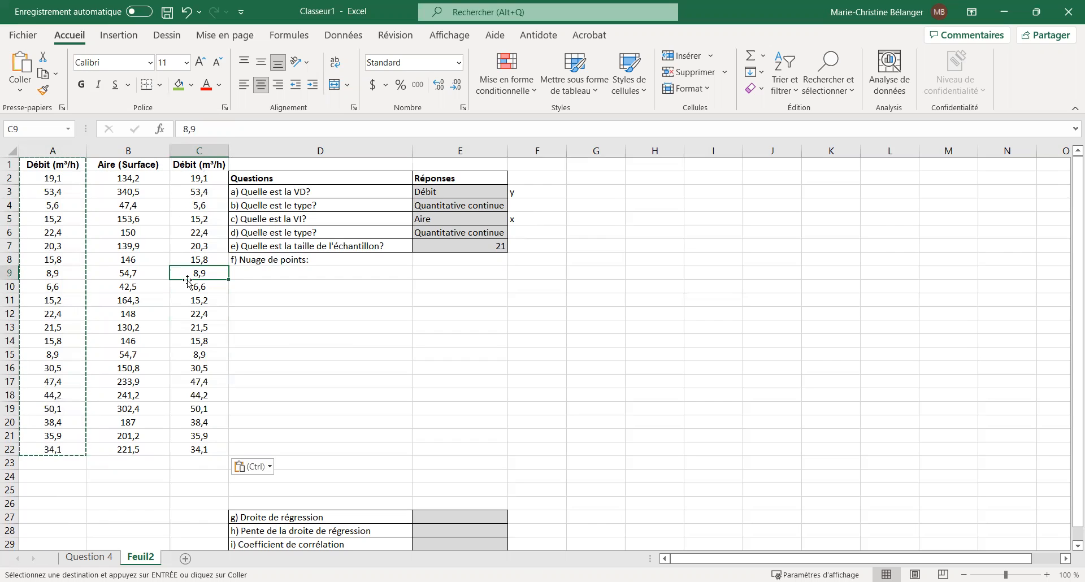
- Insert a markers-only scatter chart of the Aire and Débit values in B2:C22 and place it below question f
left_click(132, 166)
left_click(140, 178)
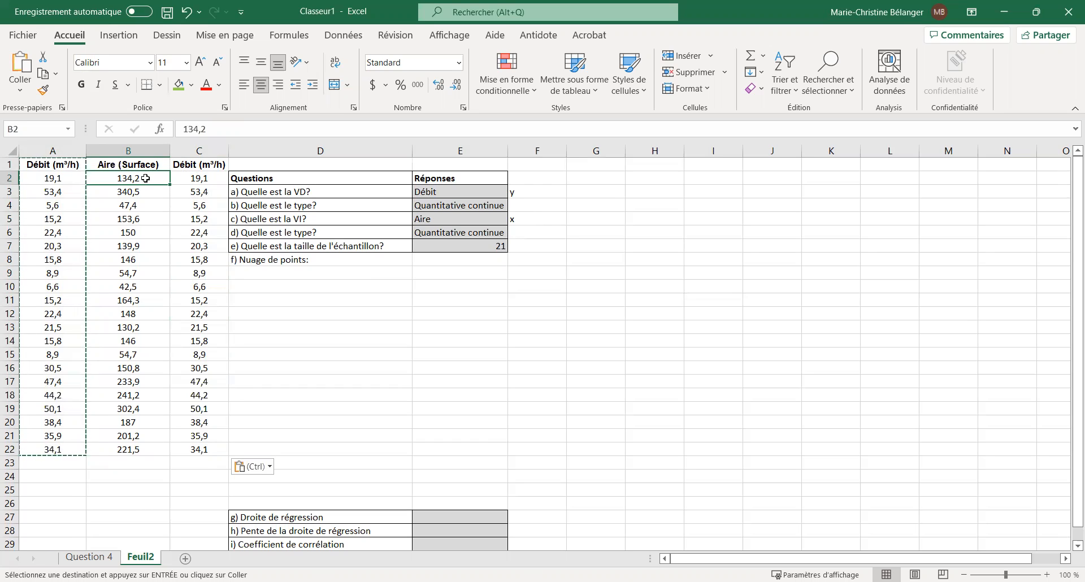
left_click_drag(146, 178, 200, 452)
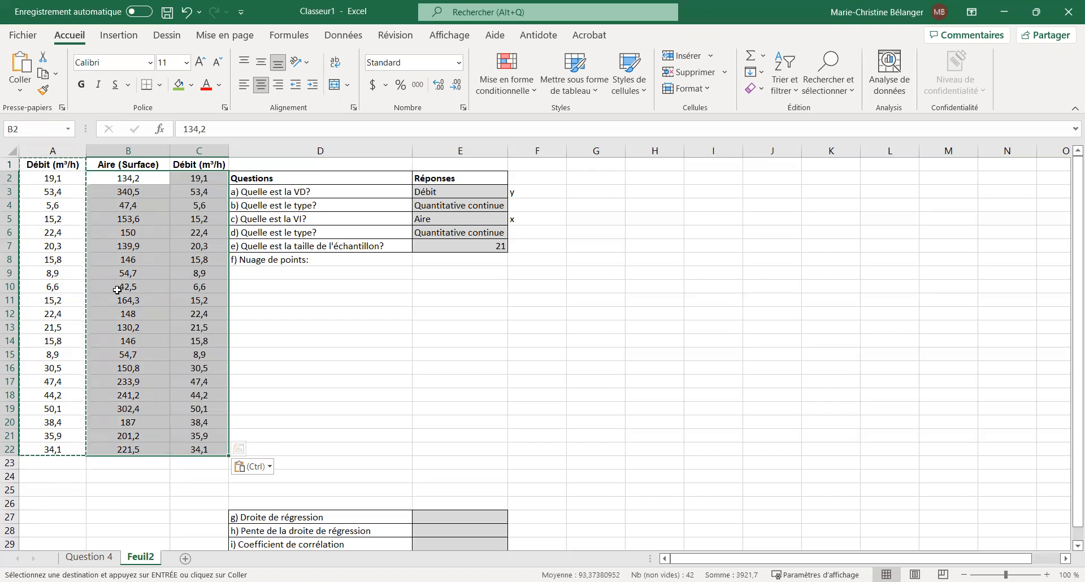
key("Escape")
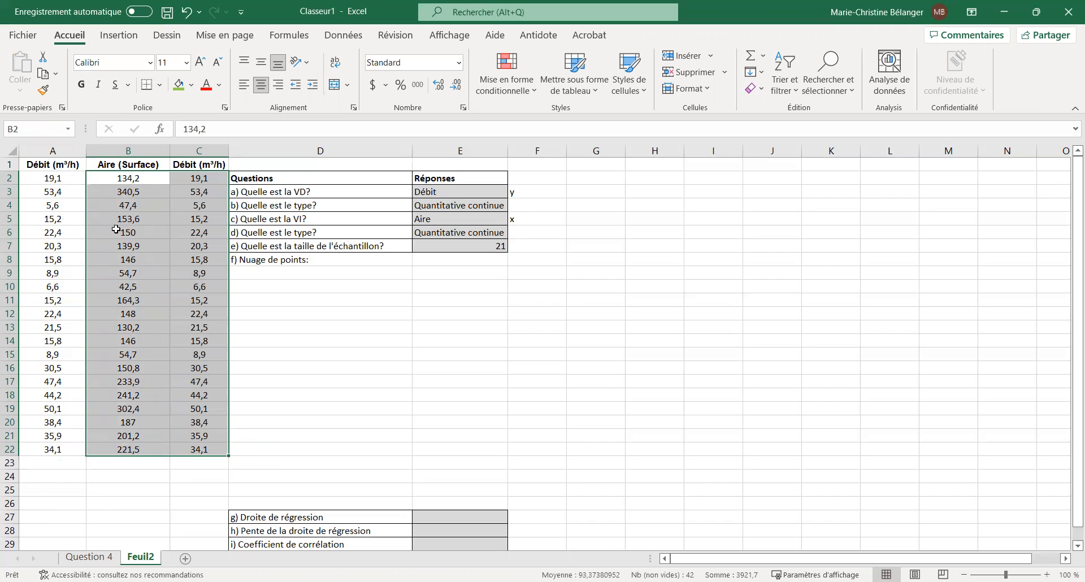
left_click(119, 36)
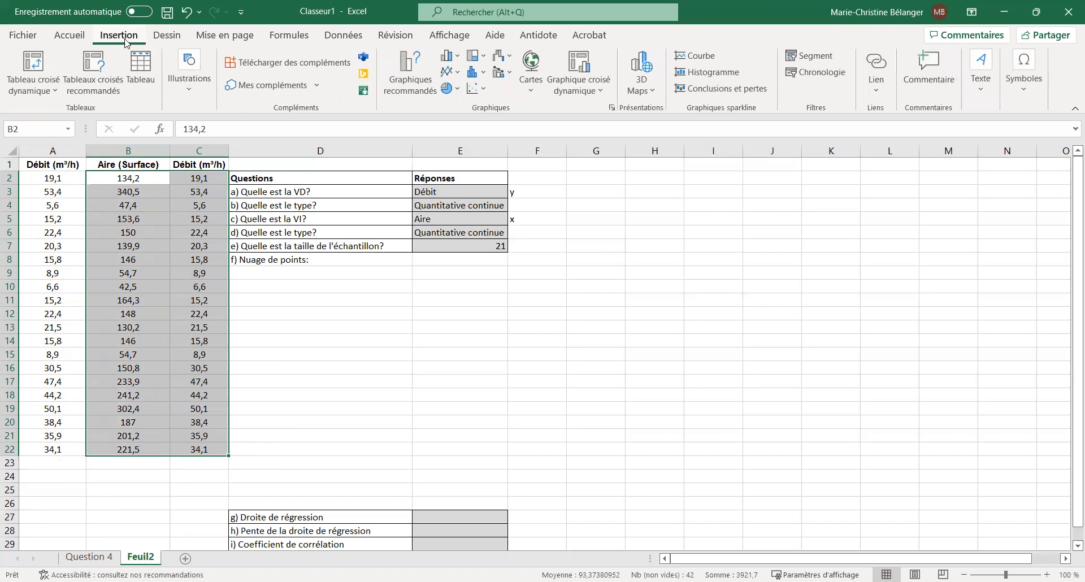
left_click(473, 90)
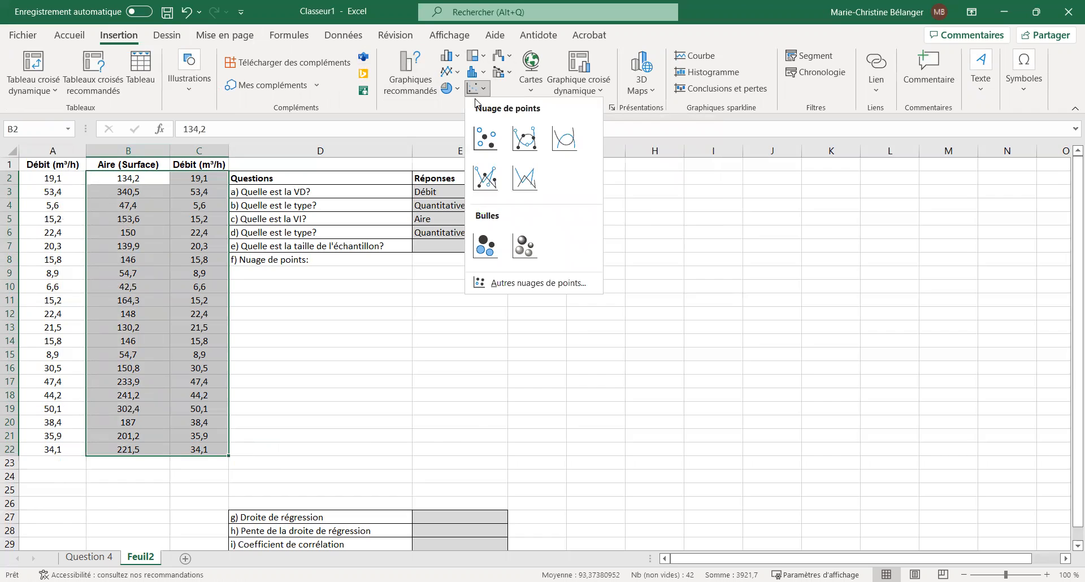
left_click(487, 137)
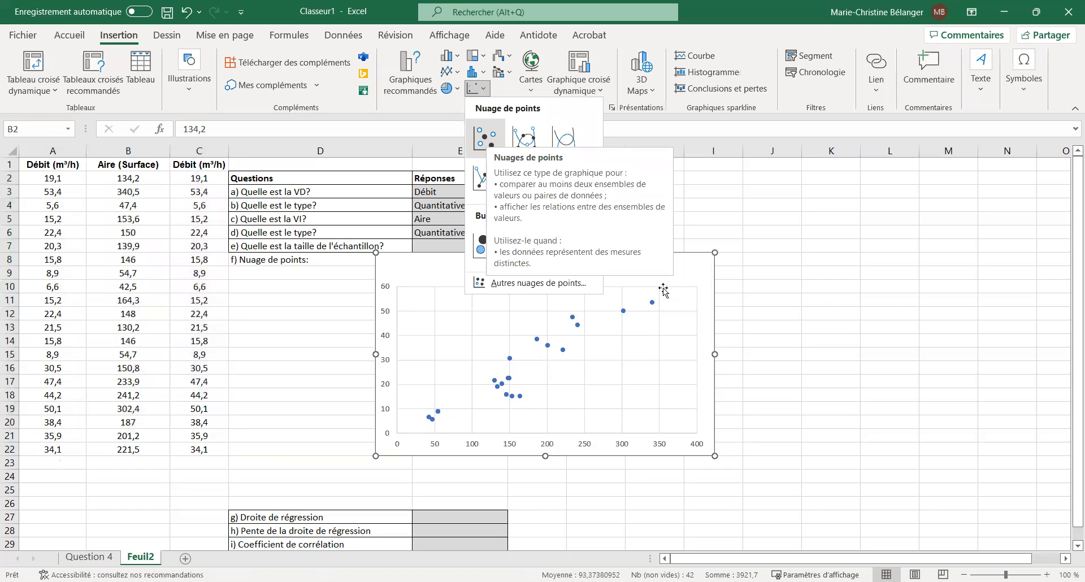
left_click_drag(673, 270, 533, 292)
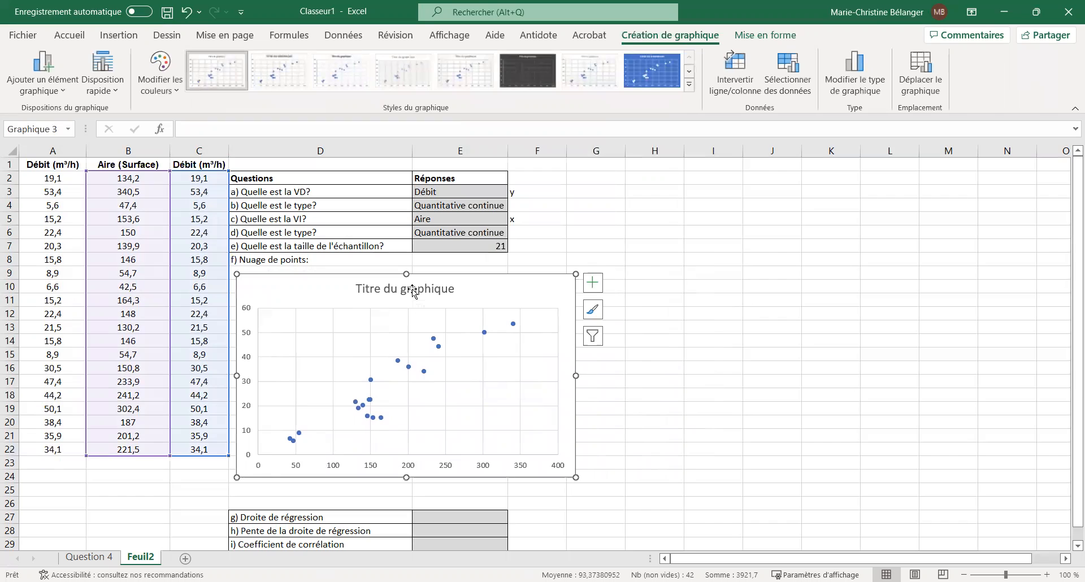
- Set the scatter chart's title to "Débit selon aire"
left_click(417, 294)
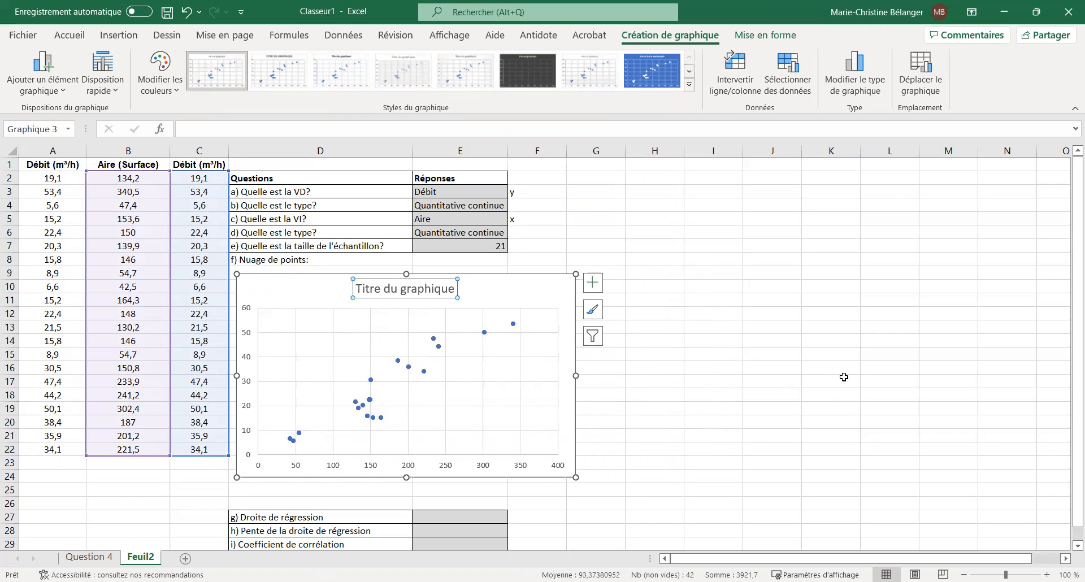
type("Dé")
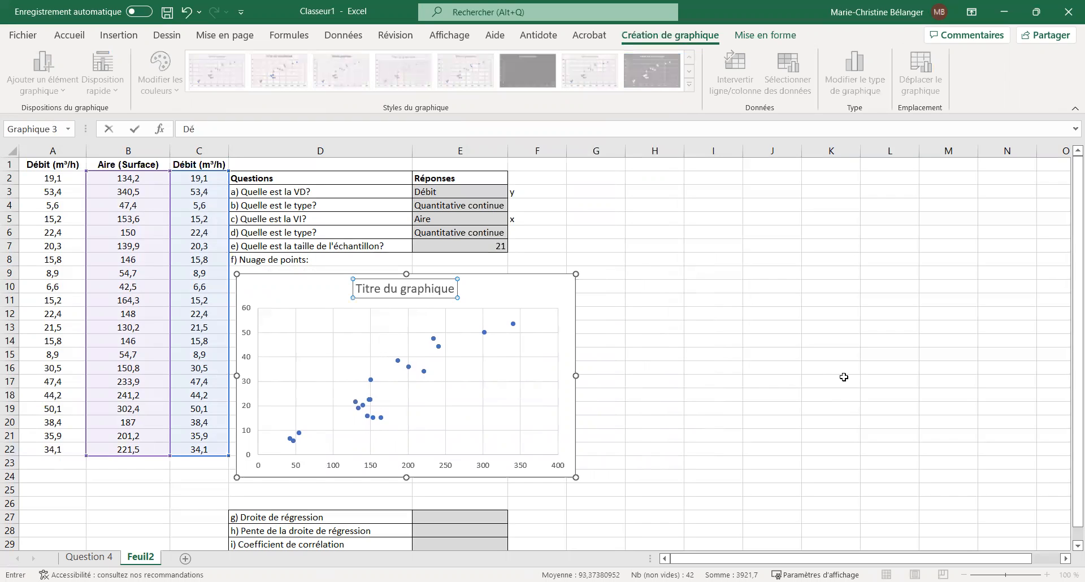
type("bit selon aire")
key("Return")
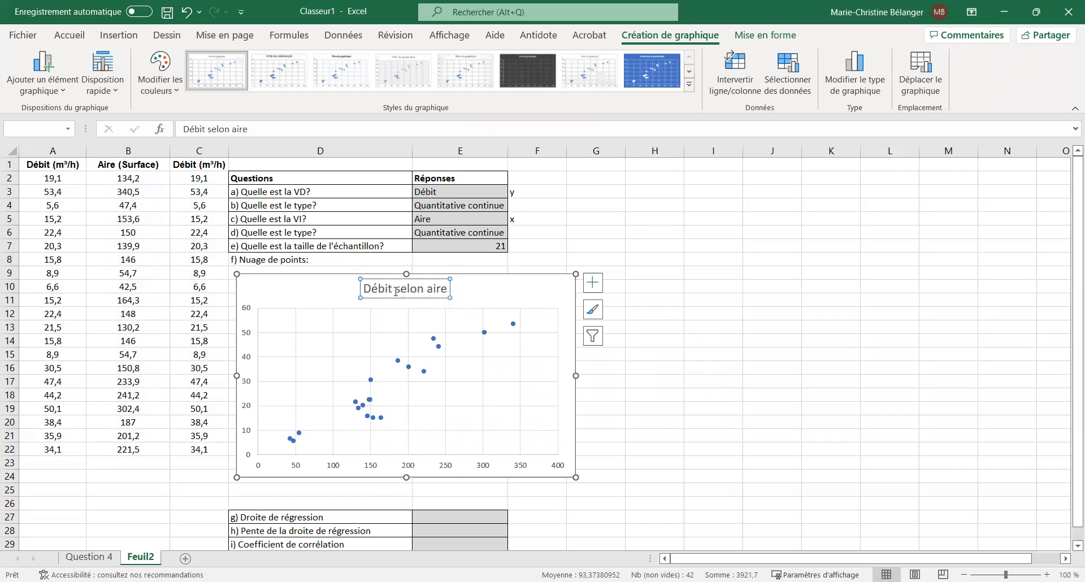
- Add axis titles to the scatter chart and title the horizontal axis "Aire (Surface)"
left_click(592, 283)
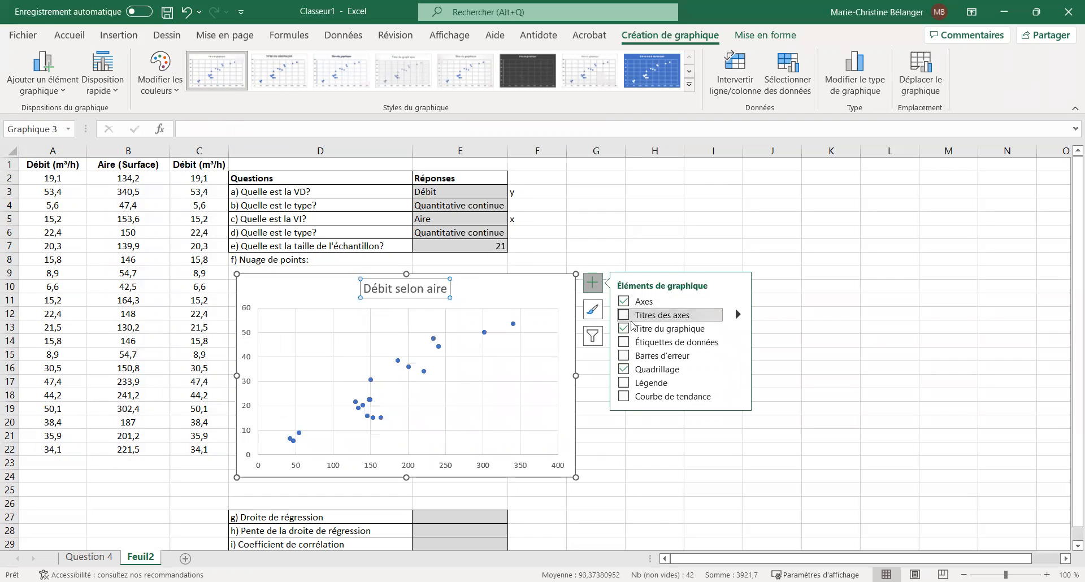
left_click(630, 316)
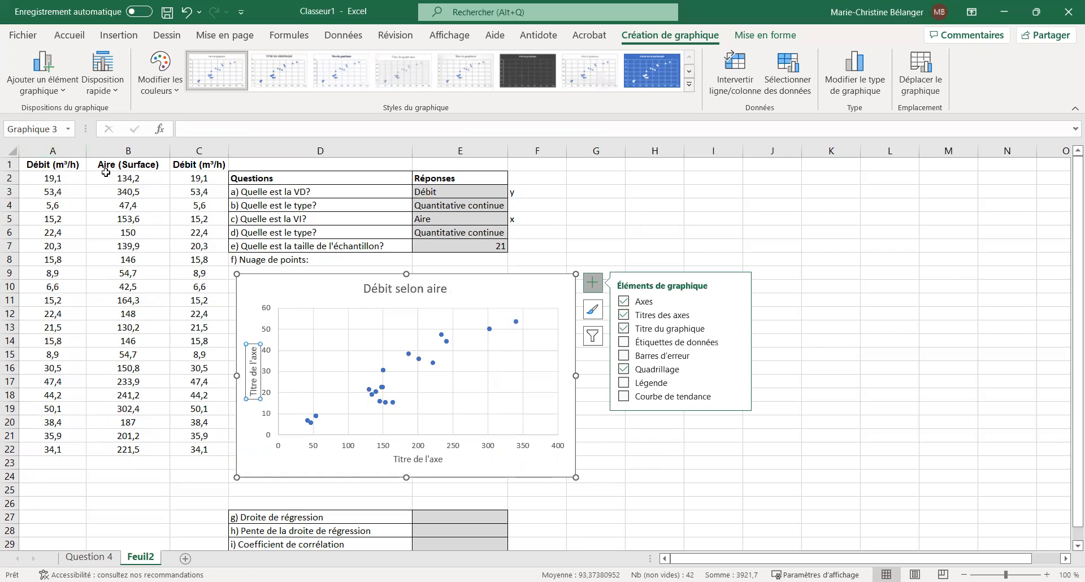
left_click(424, 460)
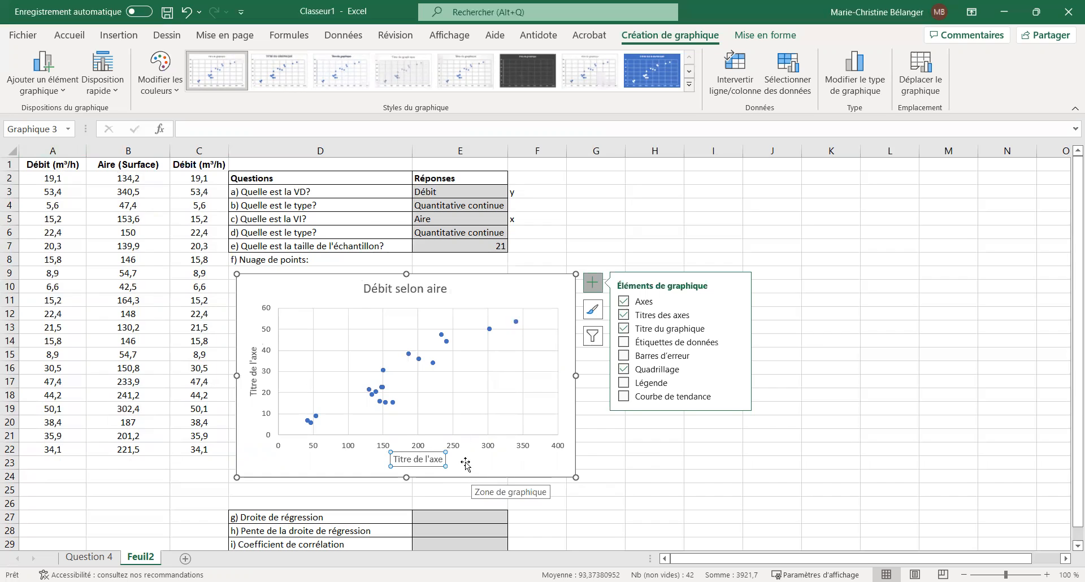
left_click(356, 130)
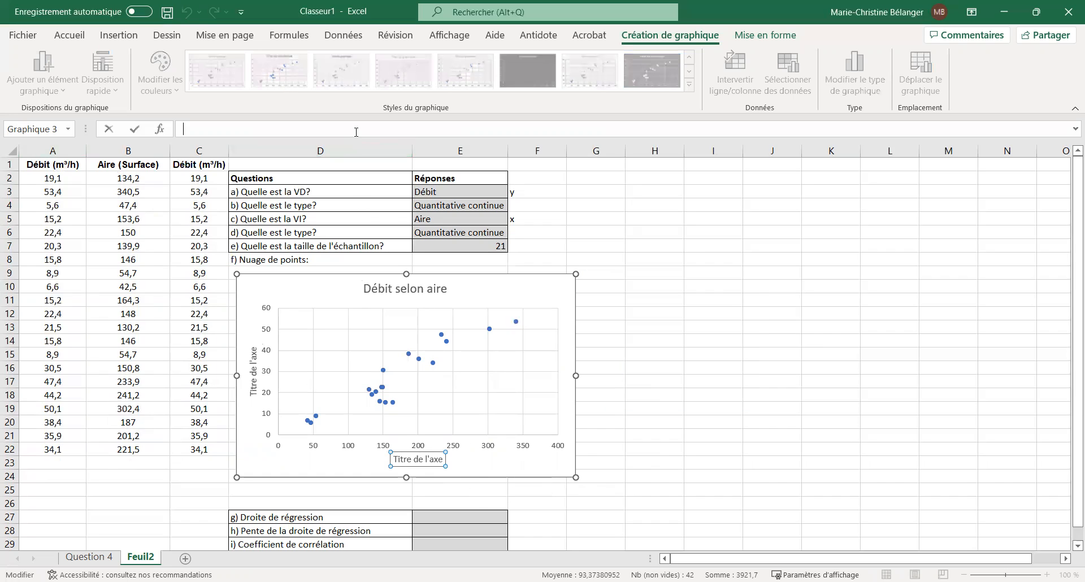
type("Aire (Surface)")
key("Return")
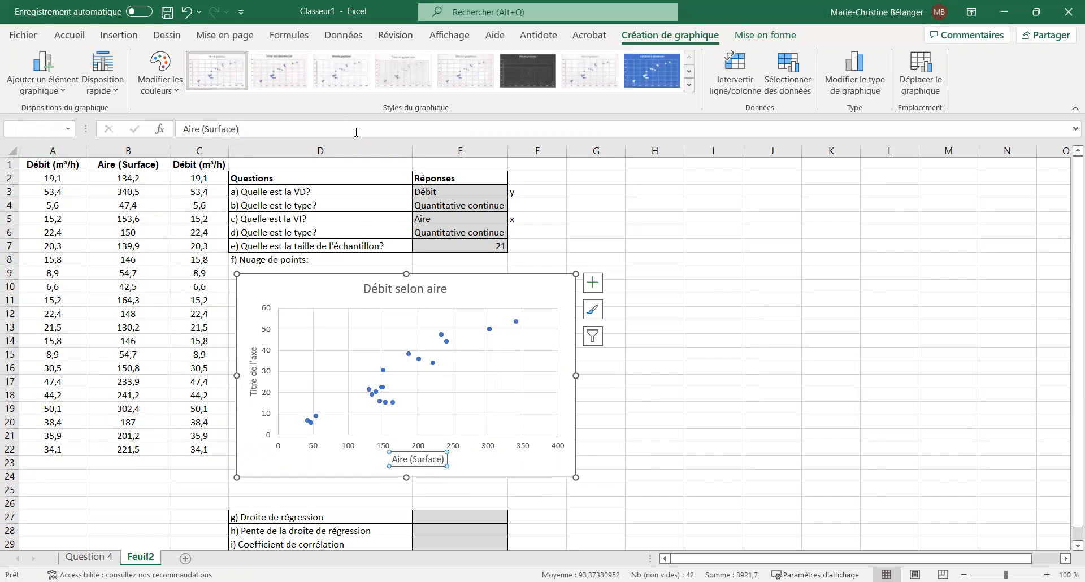
- Title the chart's vertical axis "Débit (m3/h)"
left_click(253, 372)
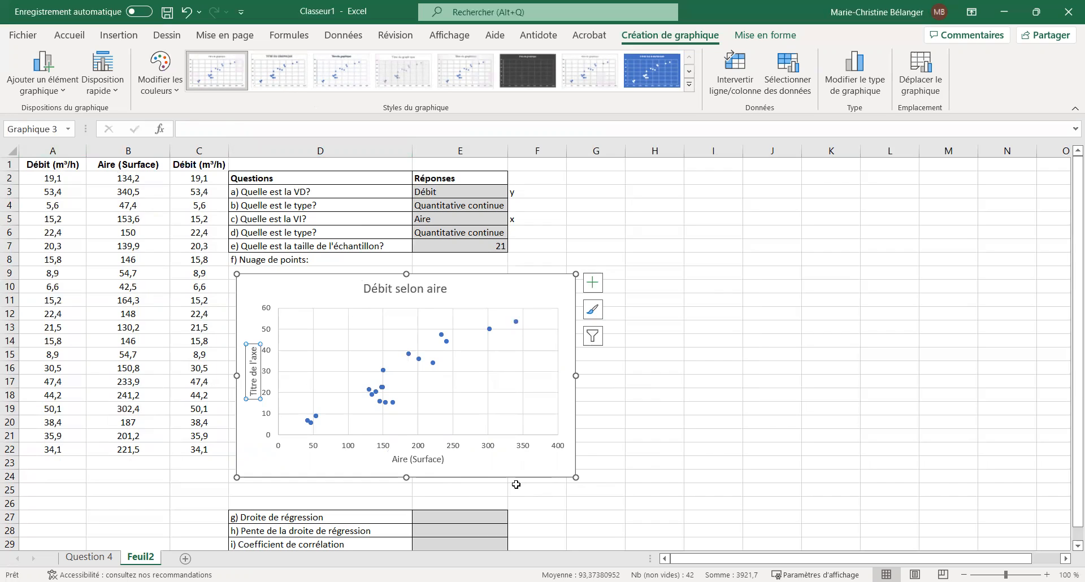
type("Débit")
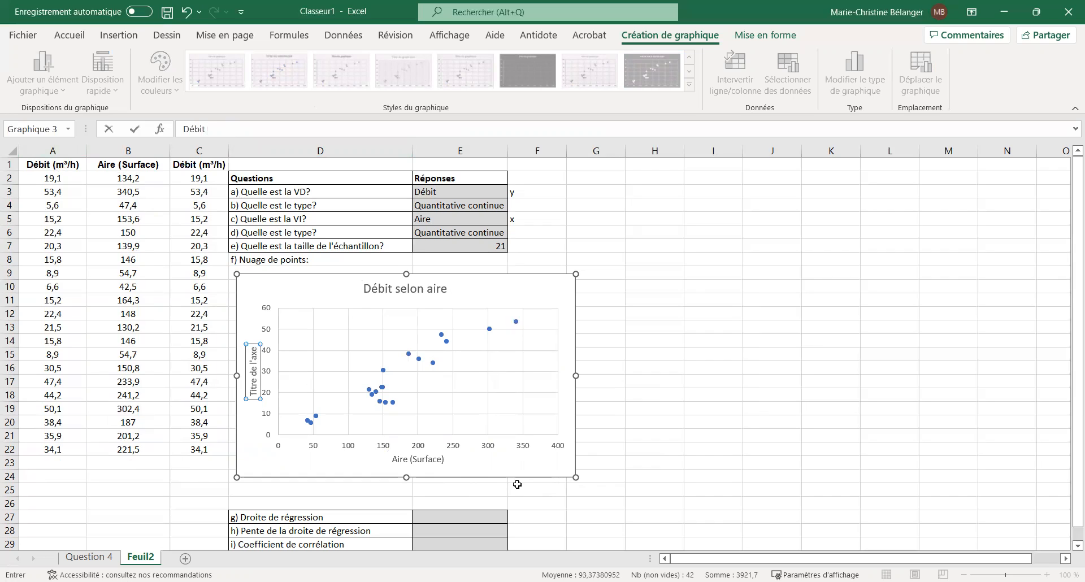
type(" (m3/h)")
key("Return")
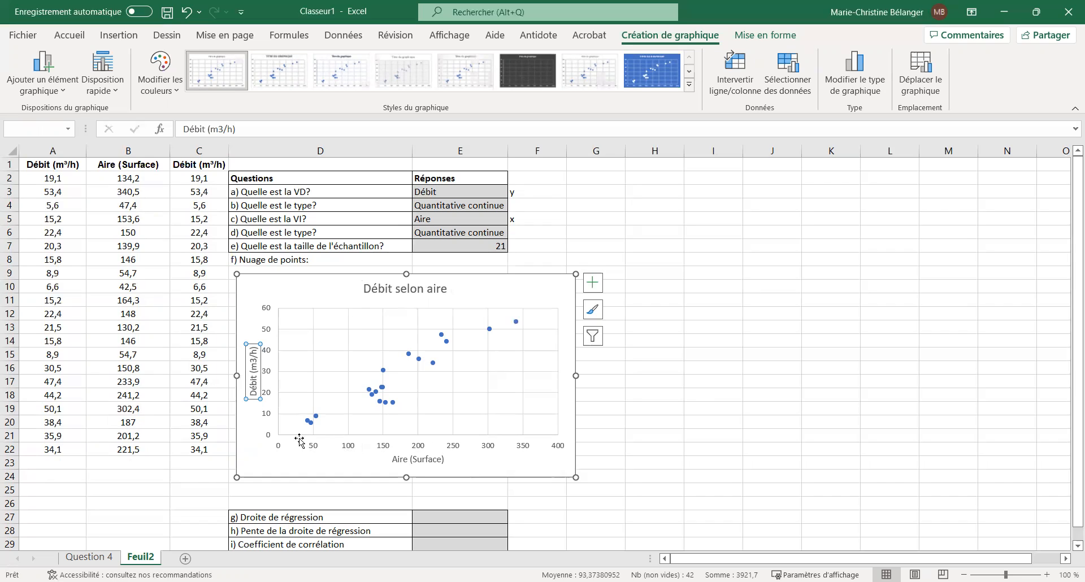
- Set the maximum bound of the chart's horizontal axis to 350
left_click(528, 450)
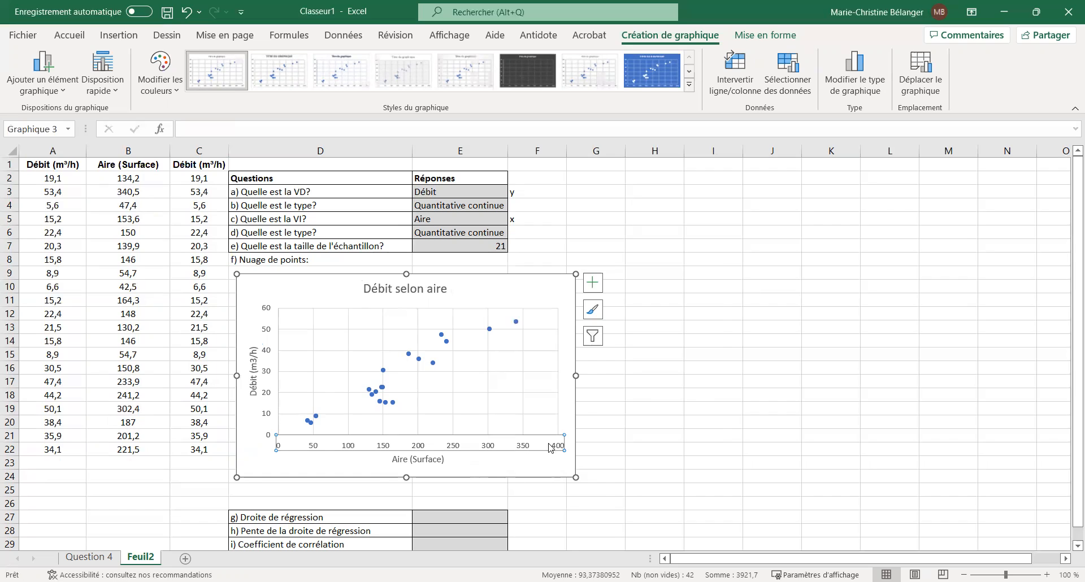
right_click(529, 450)
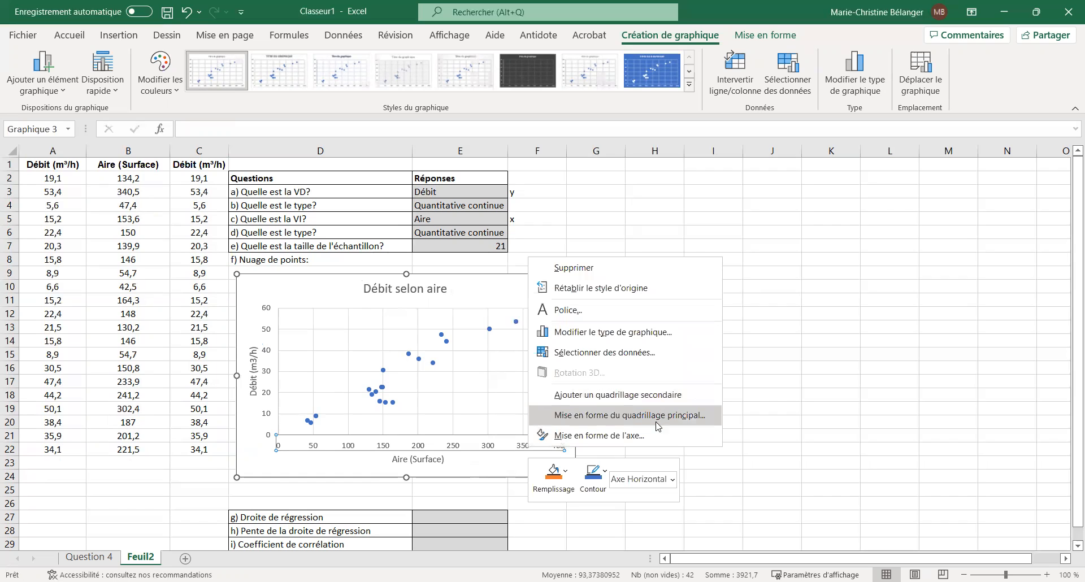
left_click(646, 435)
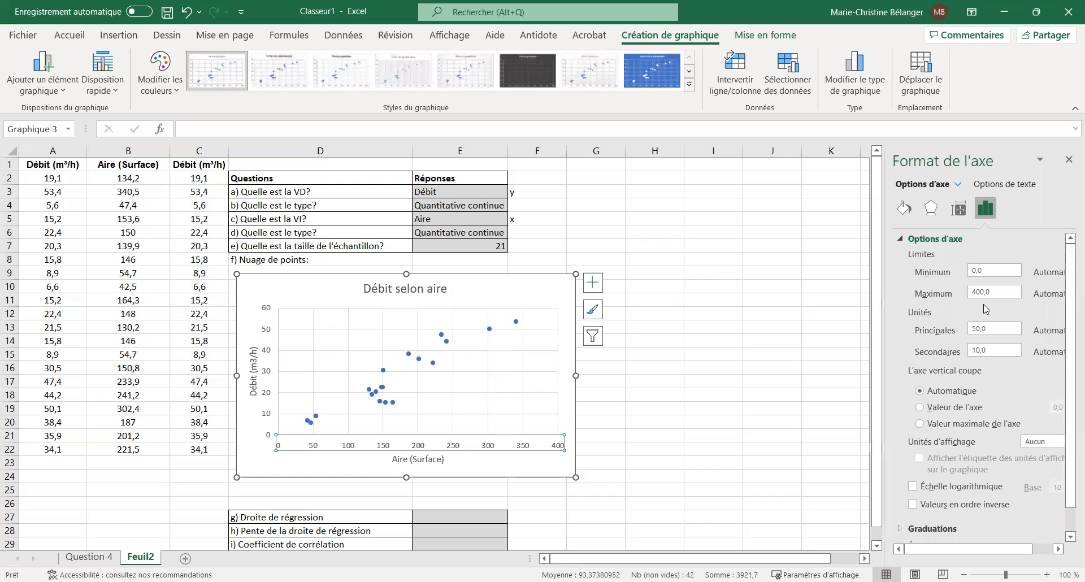
left_click(1000, 292)
left_click_drag(999, 292, 961, 292)
type("350")
key("Return")
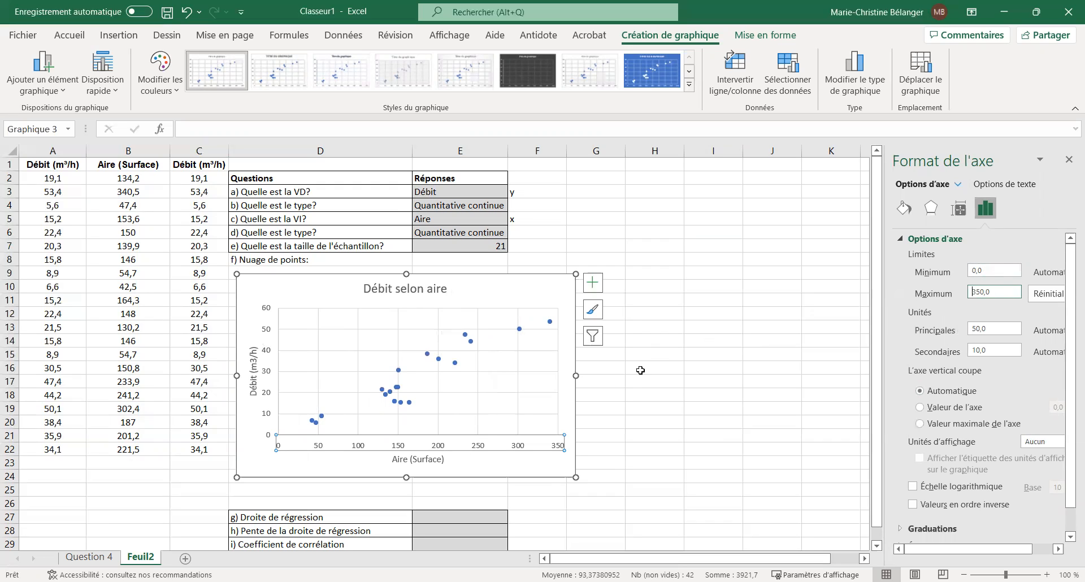
- Reopen the horizontal axis formatting to view its bounds and units options
left_click(374, 451)
left_click(398, 447)
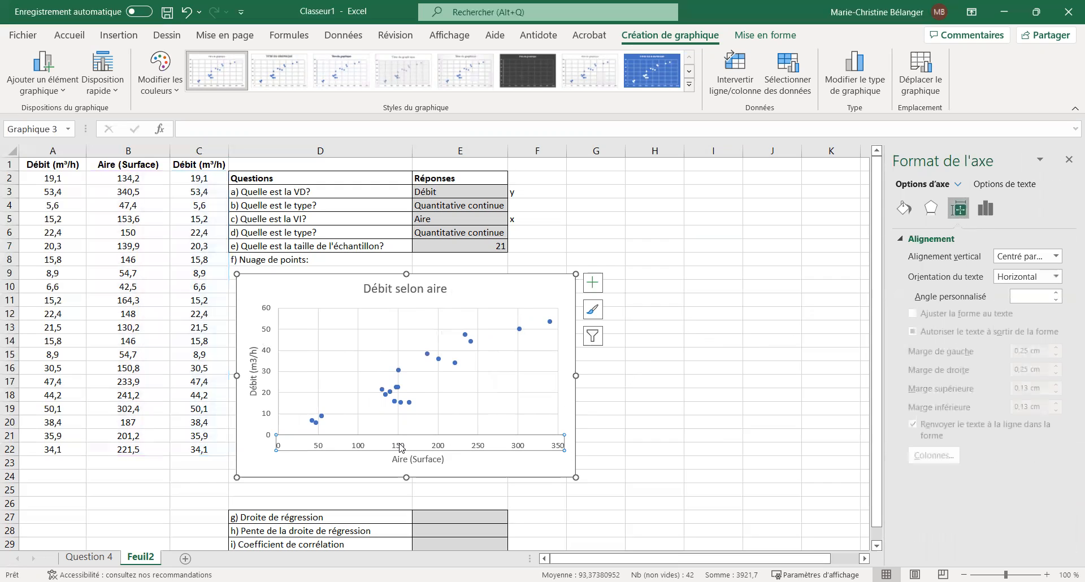
right_click(401, 447)
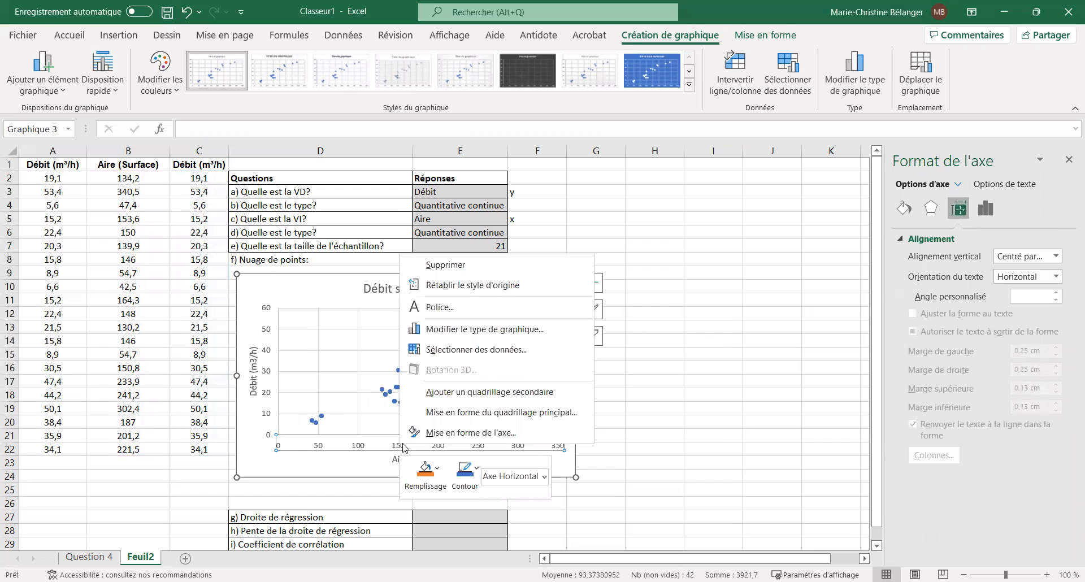
left_click(472, 433)
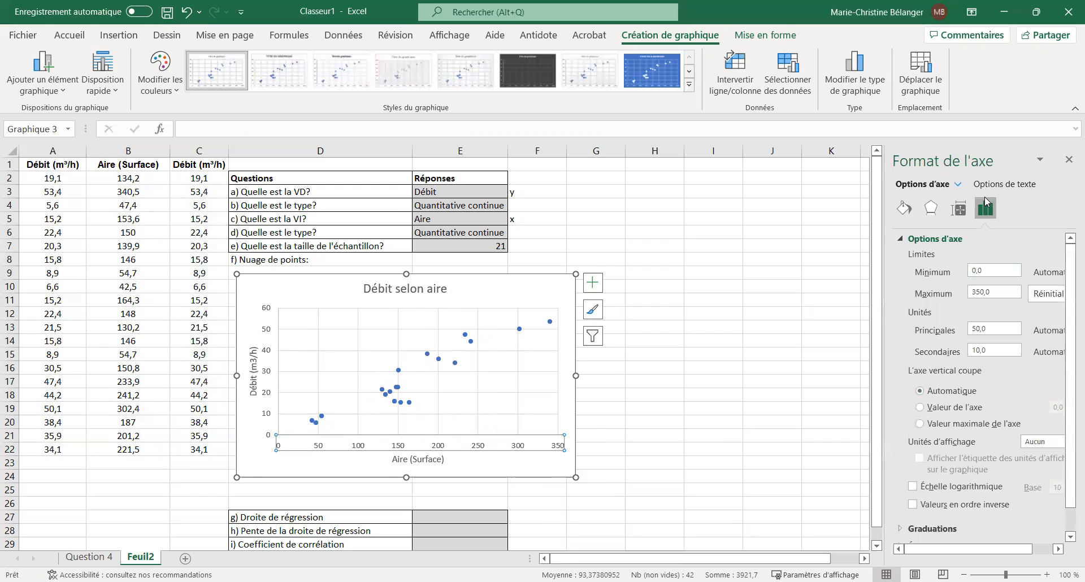